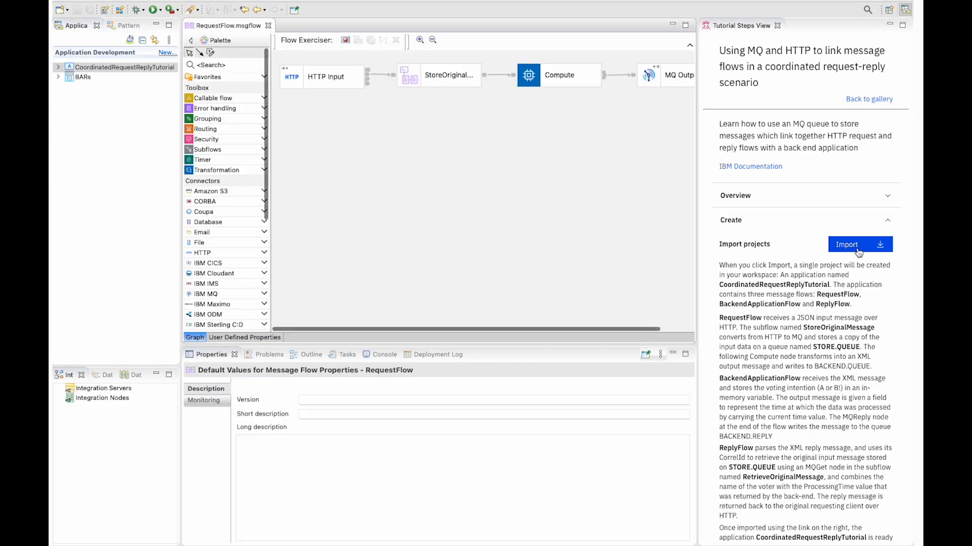
# Close the tutorial steps view and show the properties of the MQ Output node in RequestFlow
pyautogui.click(777, 25)
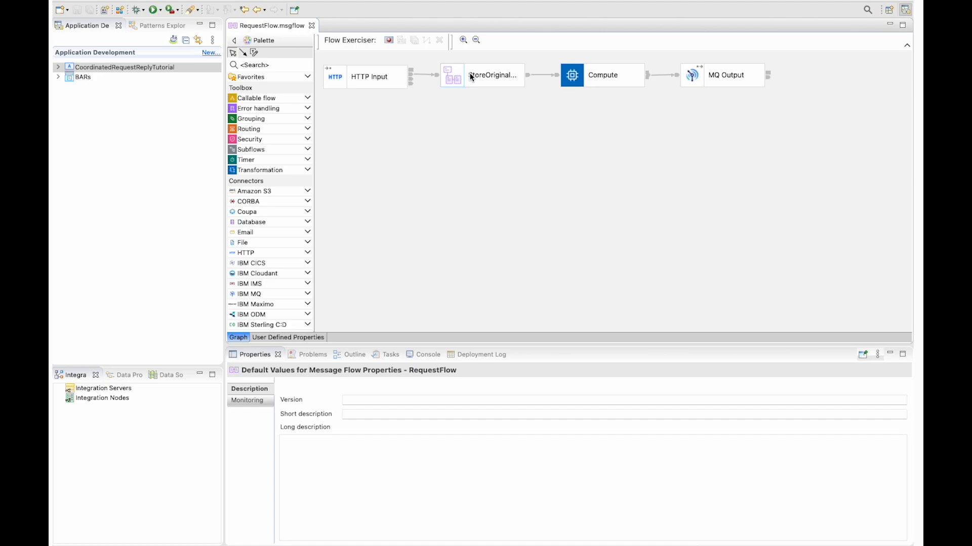
pyautogui.moveTo(471, 77)
pyautogui.click(731, 79)
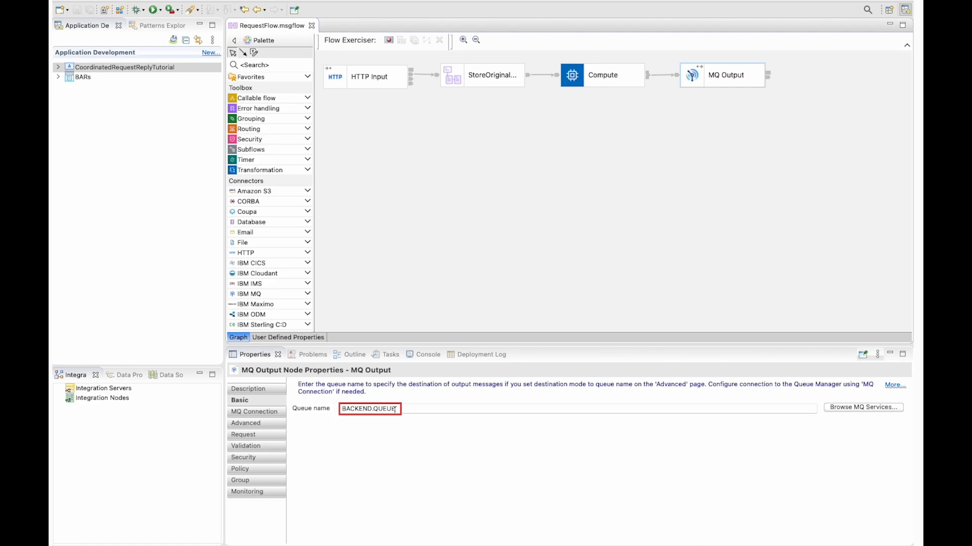
# Expand the CoordinatedRequestReplyTutorial flows, open BackendApplicationFlow.msgflow and check the queue name of its MQ Input node
pyautogui.click(60, 67)
pyautogui.click(58, 67)
pyautogui.click(68, 77)
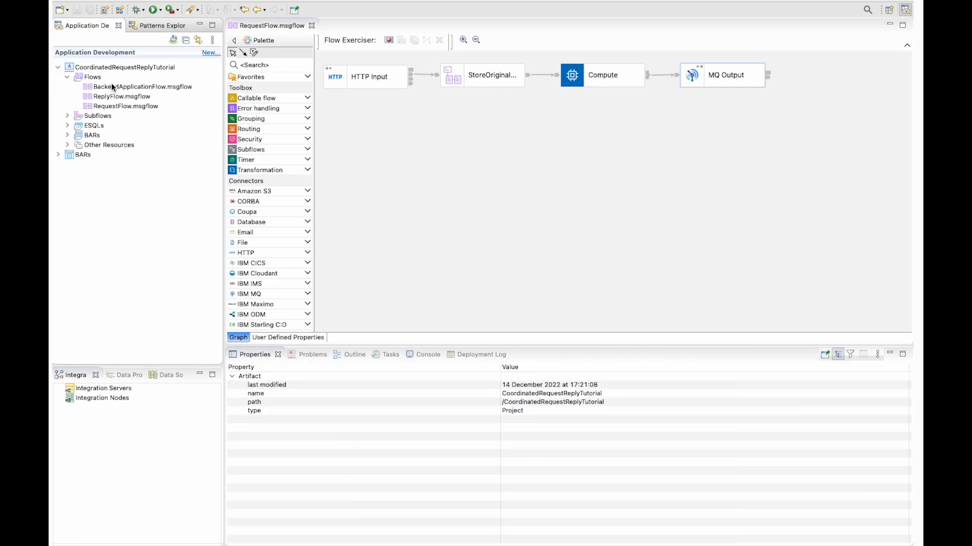
pyautogui.click(114, 85)
pyautogui.doubleClick(125, 87)
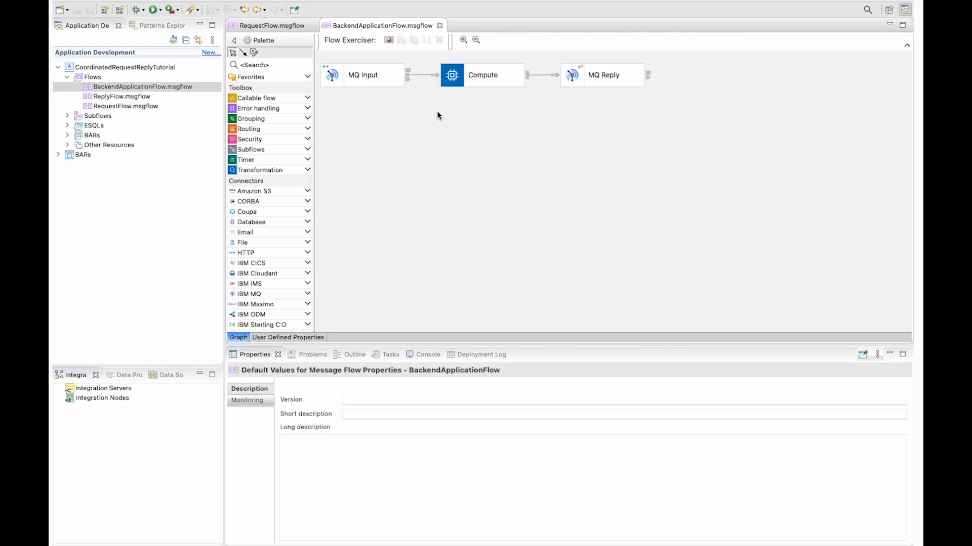
pyautogui.click(355, 77)
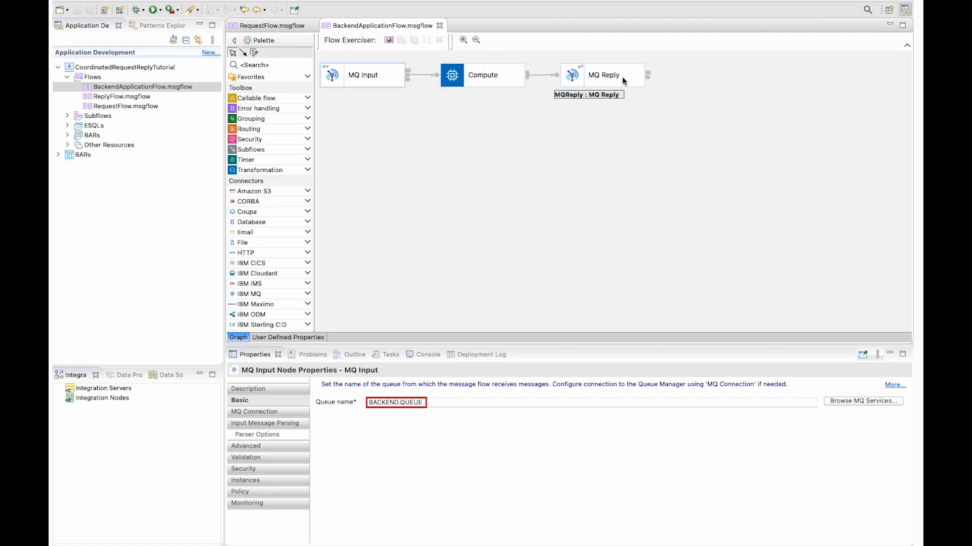
# Open ReplyFlow.msgflow, check its MQ Input queue and RetrieveOriginalMessage subflow, and return to RequestFlow.msgflow
pyautogui.doubleClick(120, 97)
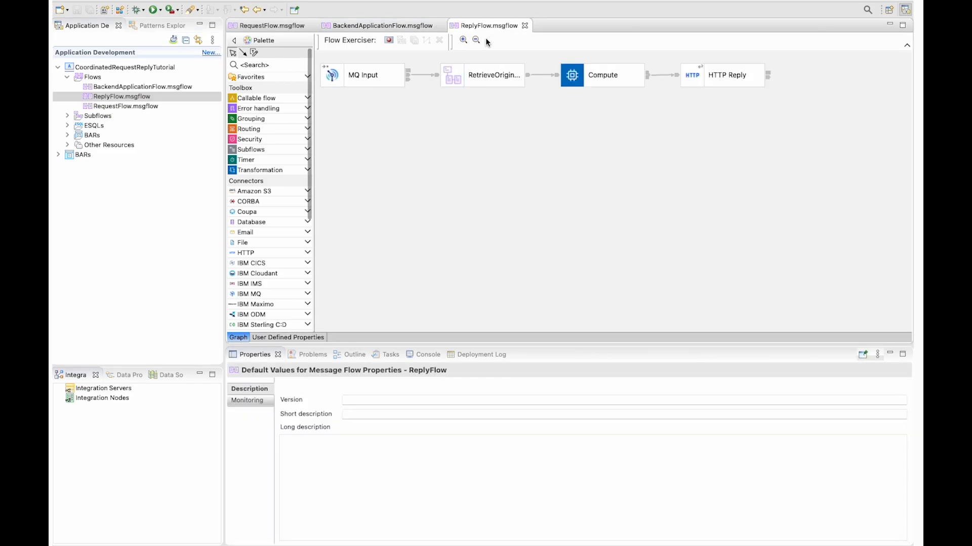
pyautogui.click(375, 89)
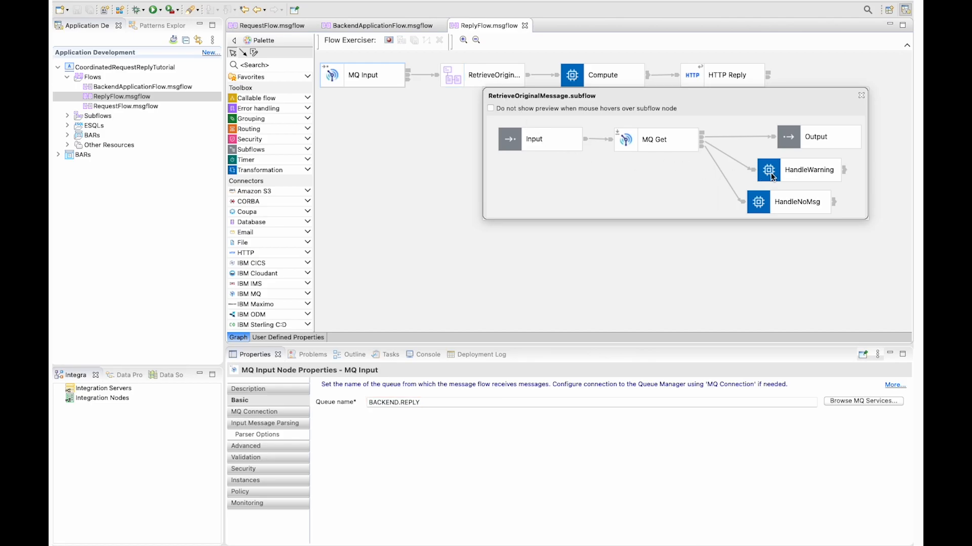
pyautogui.click(753, 85)
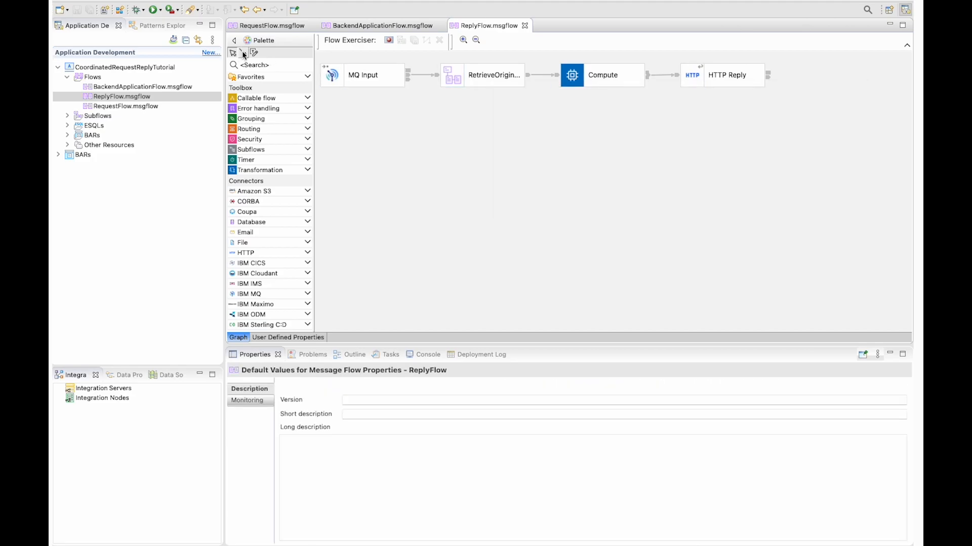
pyautogui.click(259, 25)
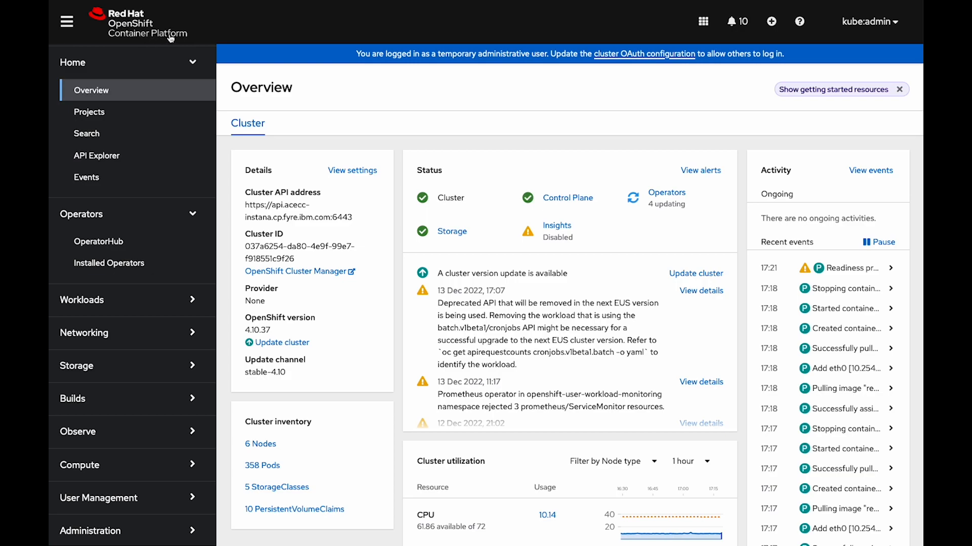
# In the OpenShift console, open the acemq queue manager of the IBM MQ operator and launch its Admin UI
pyautogui.click(123, 266)
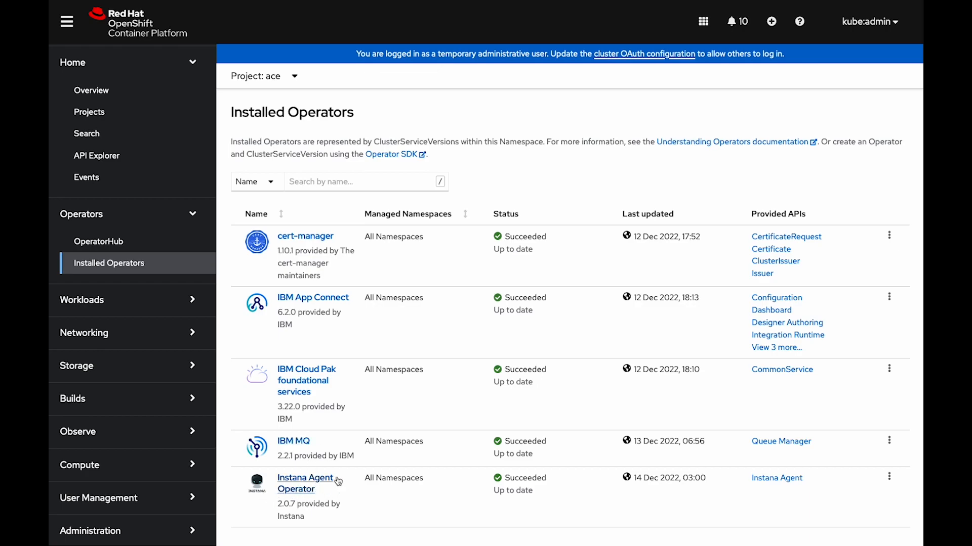
pyautogui.click(293, 443)
pyautogui.click(495, 163)
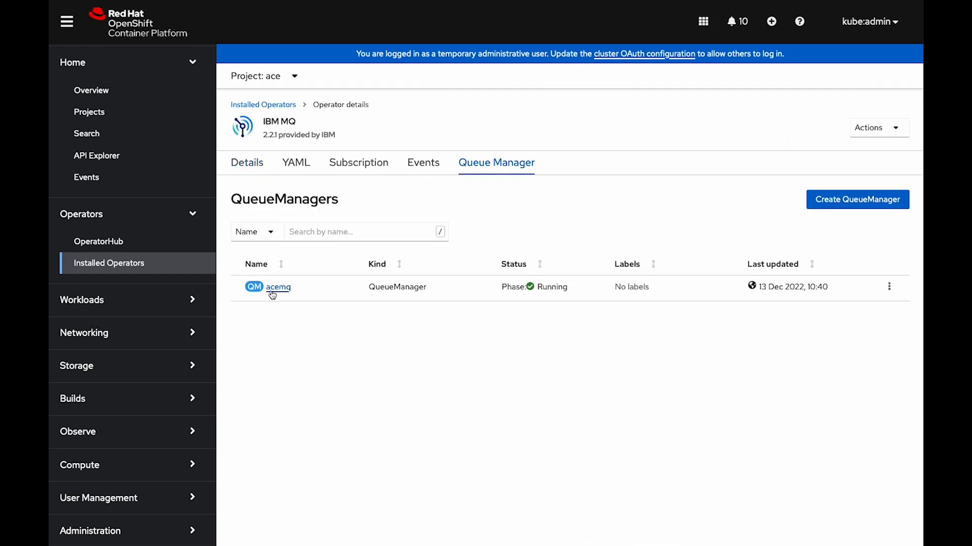
pyautogui.click(272, 293)
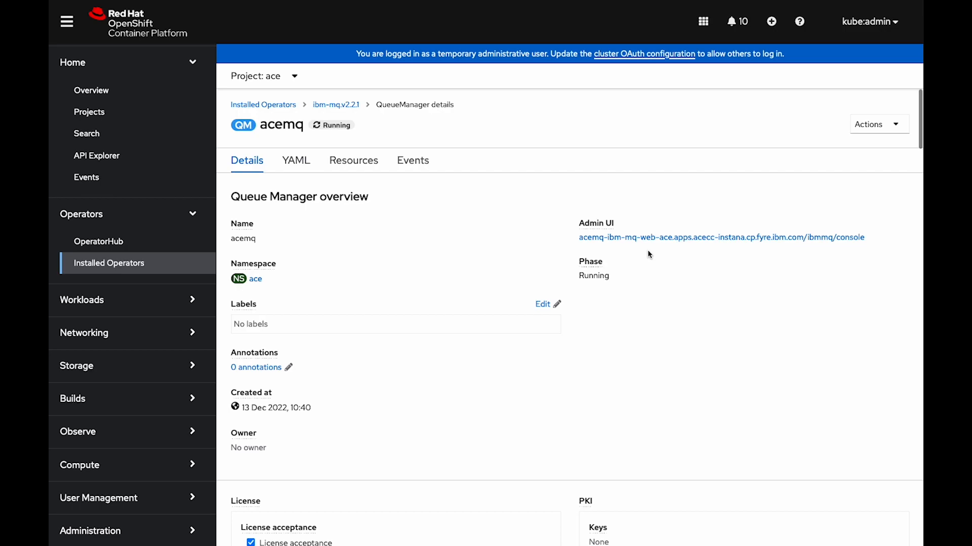
pyautogui.rightClick(650, 238)
pyautogui.click(667, 242)
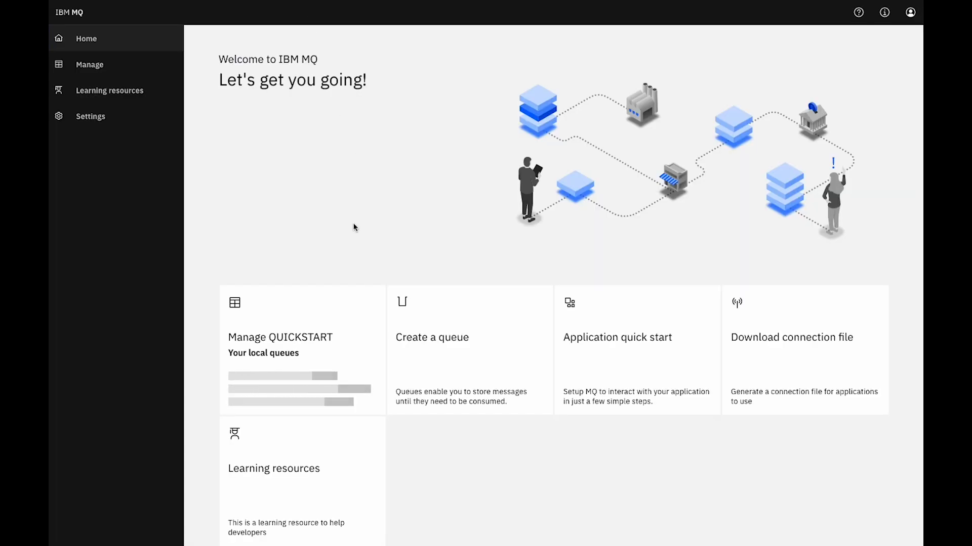
# Examine the local queues and application channels of the QUICKSTART queue manager, and return to its queues
pyautogui.click(272, 334)
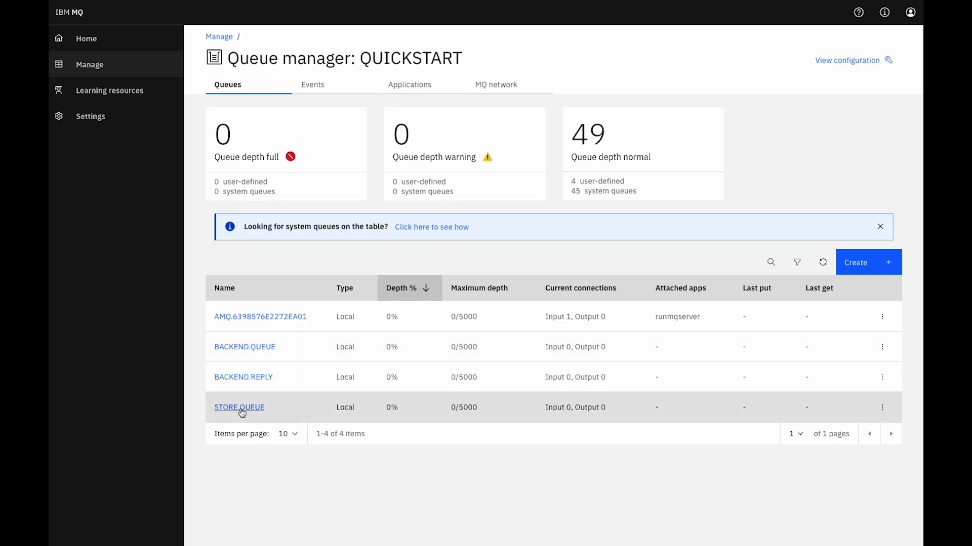
pyautogui.click(423, 87)
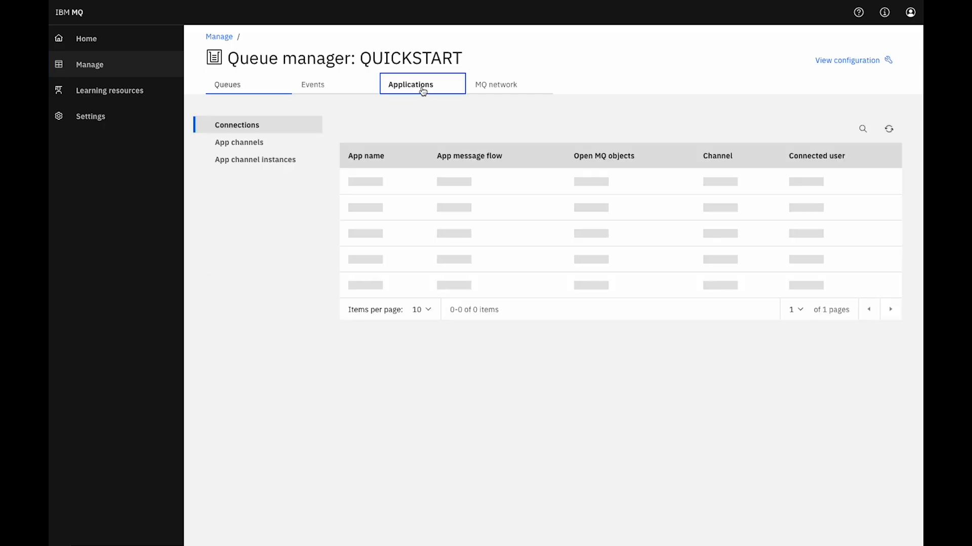
pyautogui.click(245, 147)
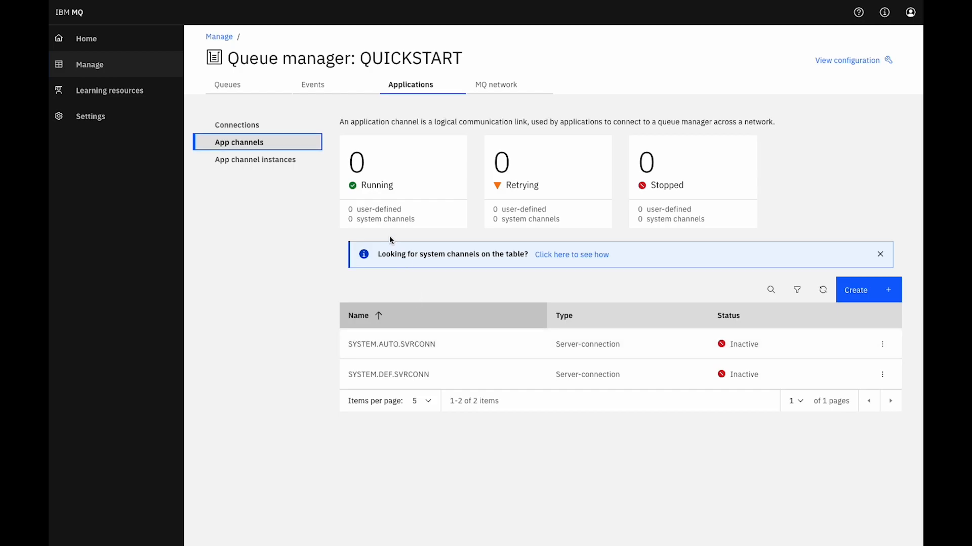
pyautogui.click(226, 87)
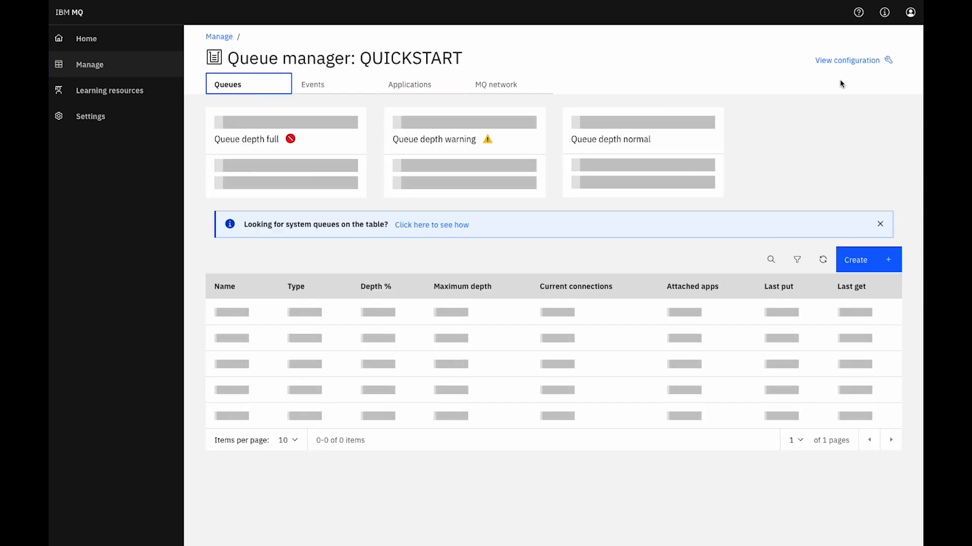
# Check the listener ports in the QUICKSTART configuration and return to the queue manager page
pyautogui.click(850, 61)
pyautogui.click(284, 91)
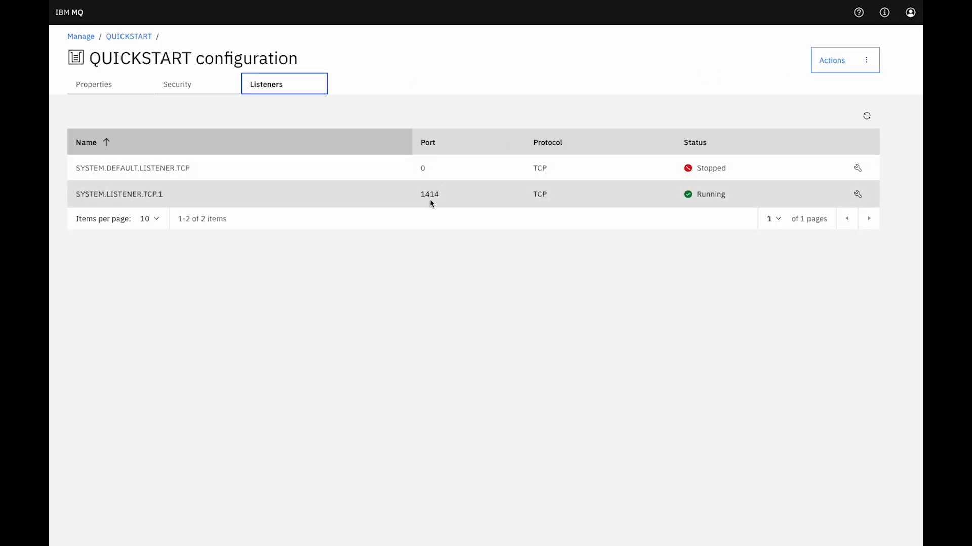
pyautogui.click(129, 36)
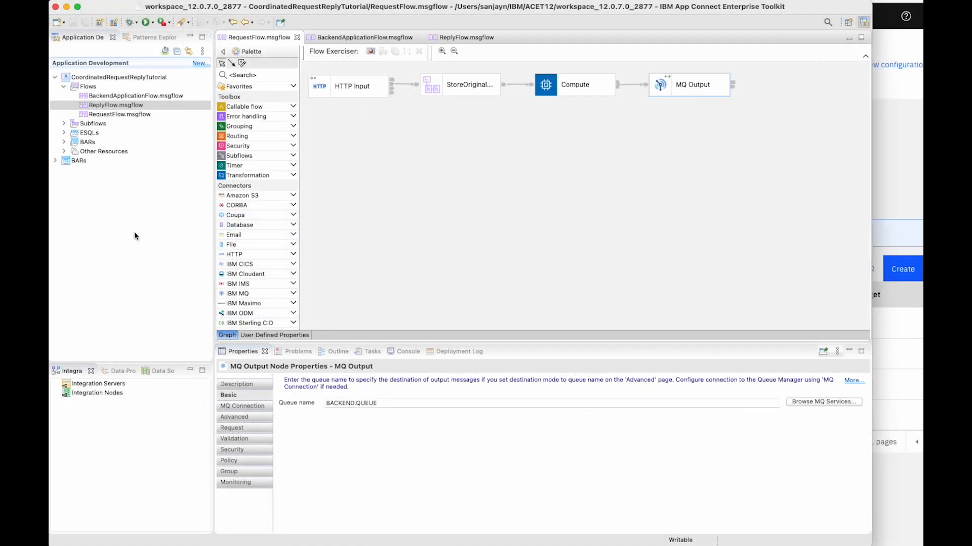
# In the App Connect Enterprise Toolkit, create a policy project named MQ
pyautogui.click(204, 65)
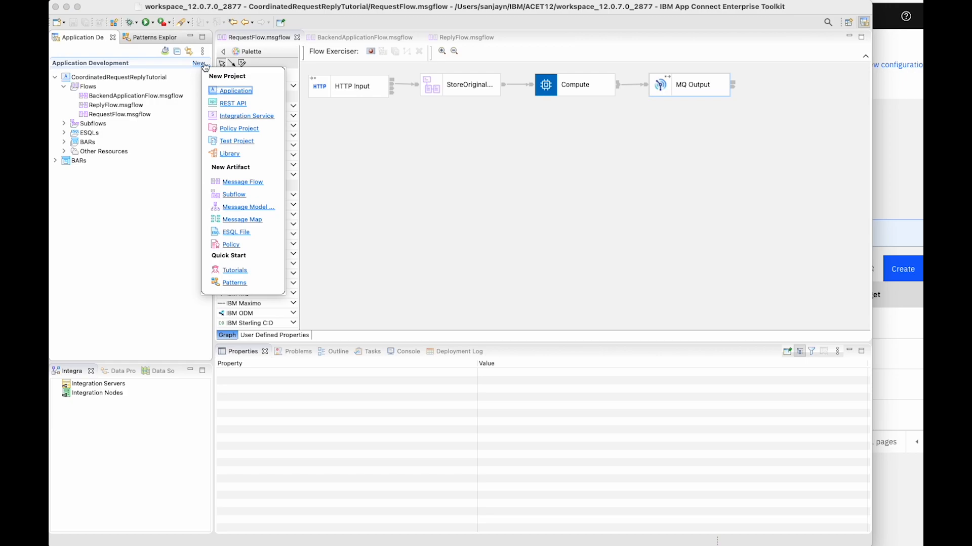
pyautogui.click(241, 129)
pyautogui.write('MQ')
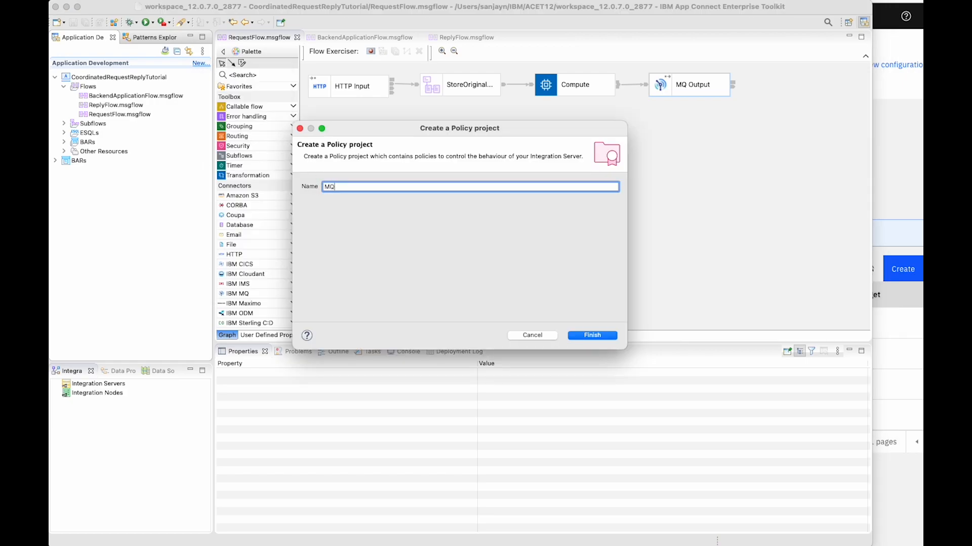
pyautogui.click(603, 339)
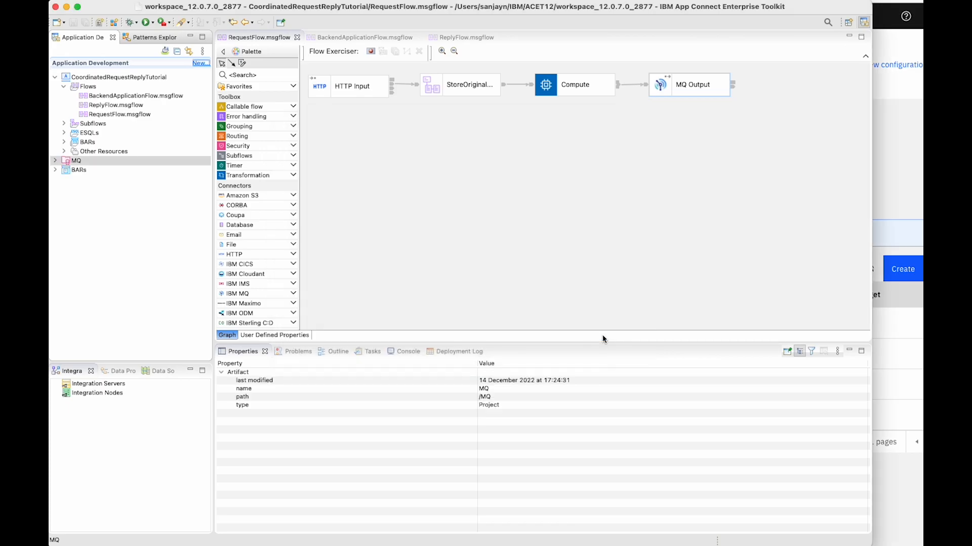
# Create a policy named MQ inside the MQ policy project
pyautogui.click(55, 162)
pyautogui.click(87, 170)
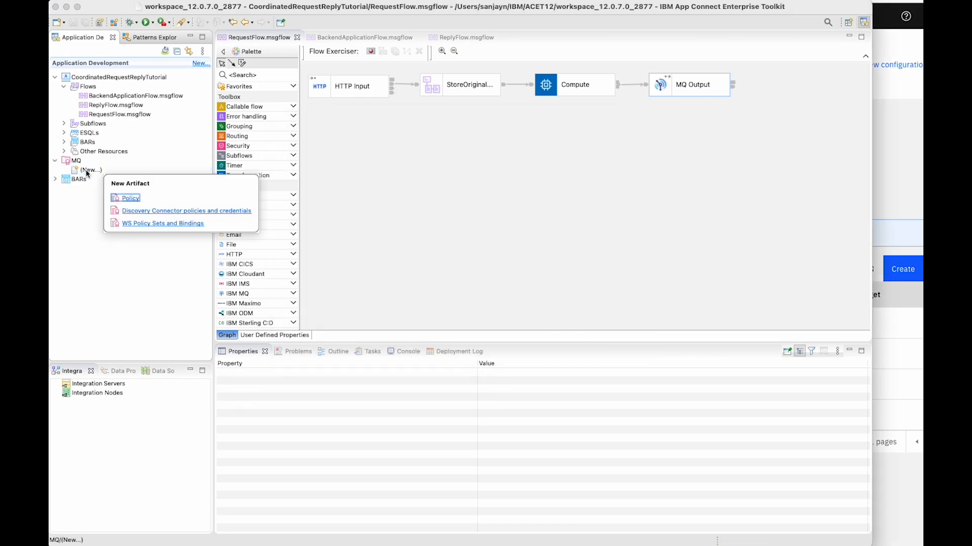
pyautogui.click(139, 202)
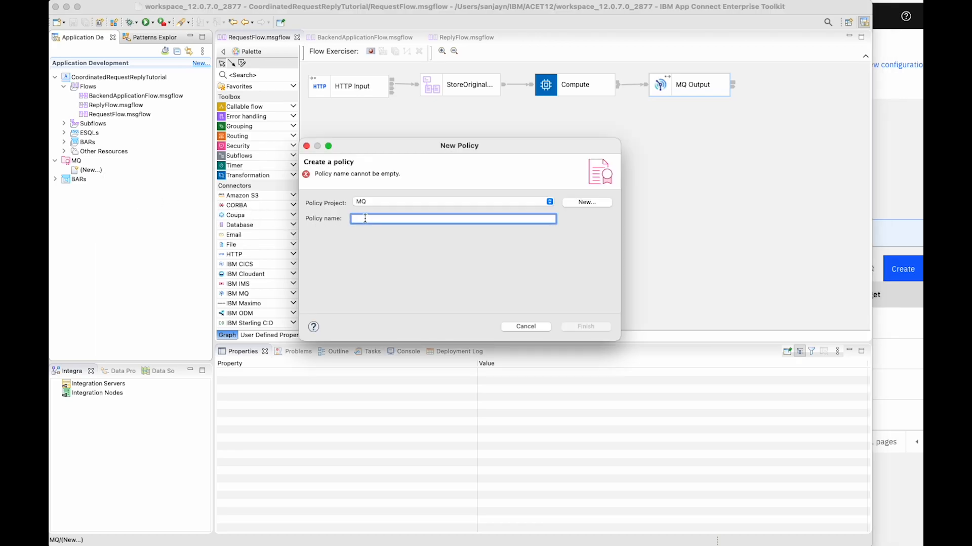
pyautogui.write('MQ')
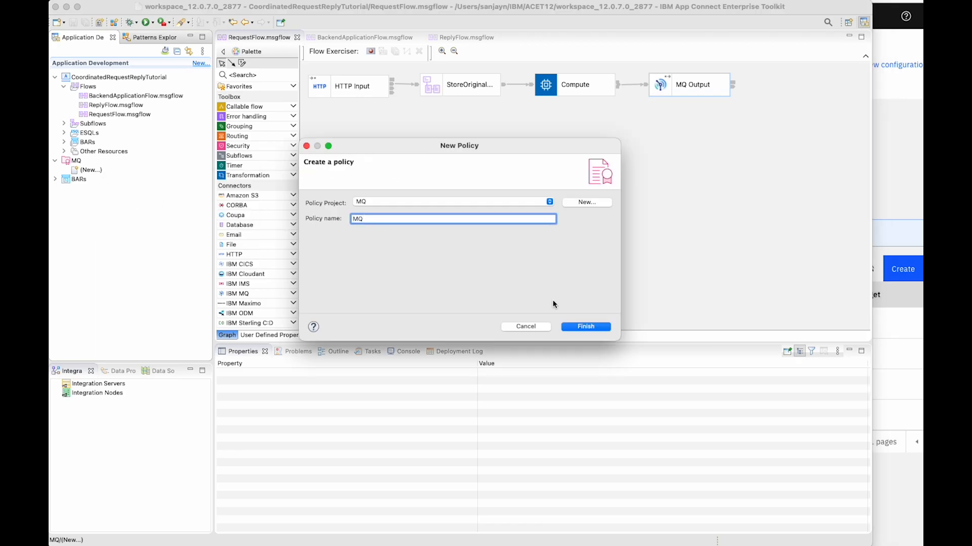
pyautogui.click(587, 326)
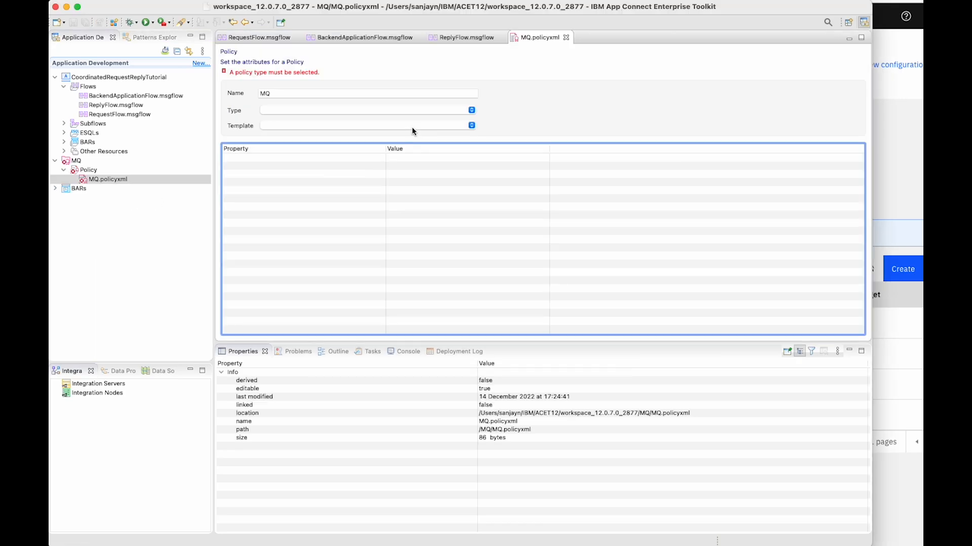
# Set the MQ policy's type to MQEndpoint and its queue manager name to QUICKSTART
pyautogui.click(472, 111)
pyautogui.click(311, 320)
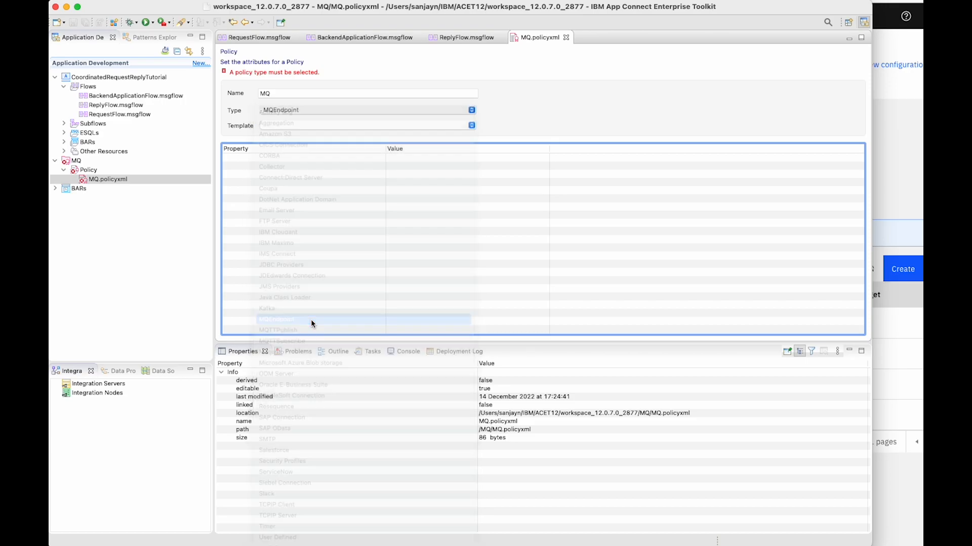
pyautogui.click(416, 166)
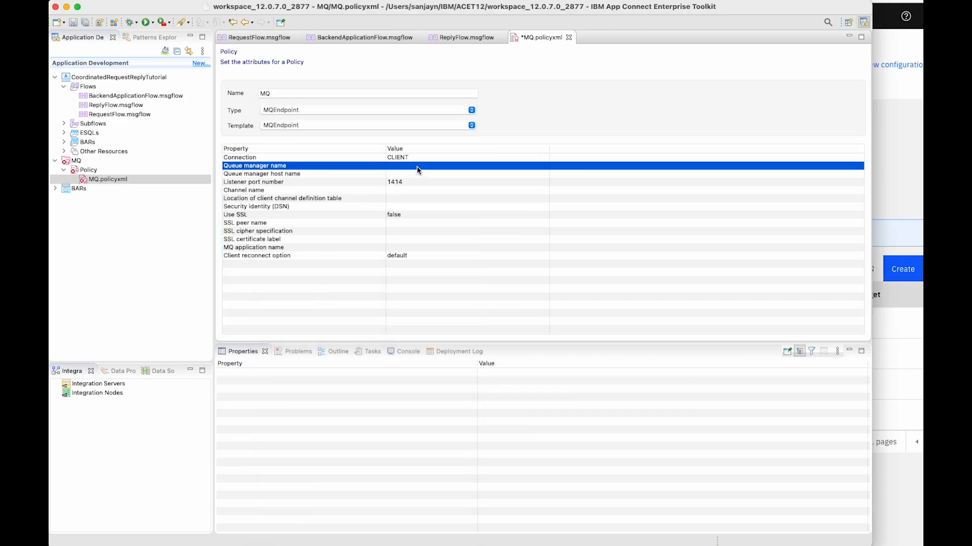
pyautogui.write('QUICKSTART')
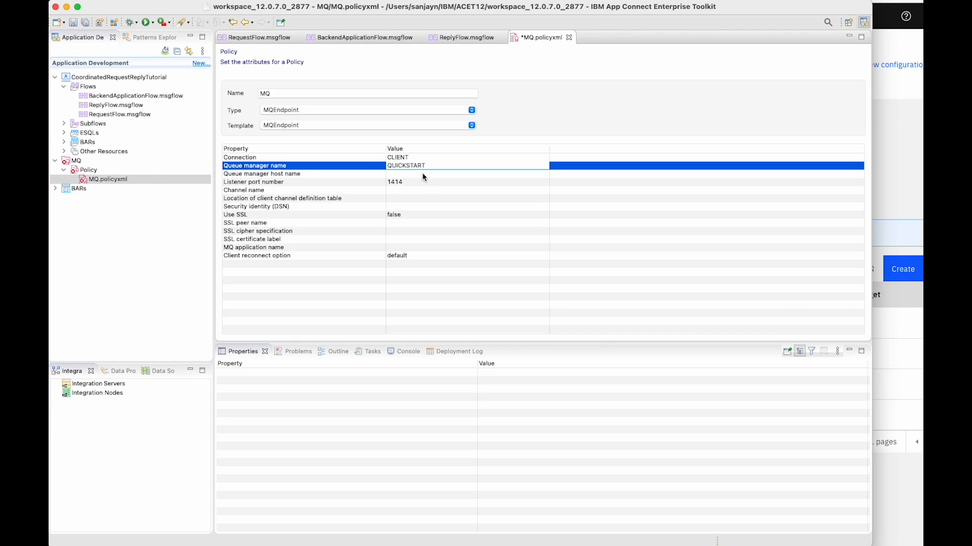
# In the OpenShift console, open the acemq-ibm-mq networking service and copy its hostname
pyautogui.click(421, 174)
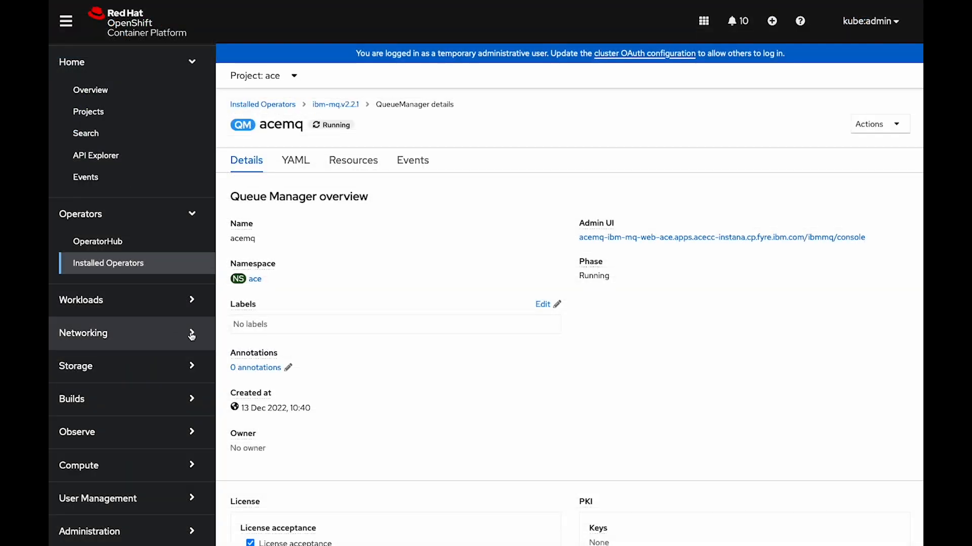
pyautogui.click(191, 335)
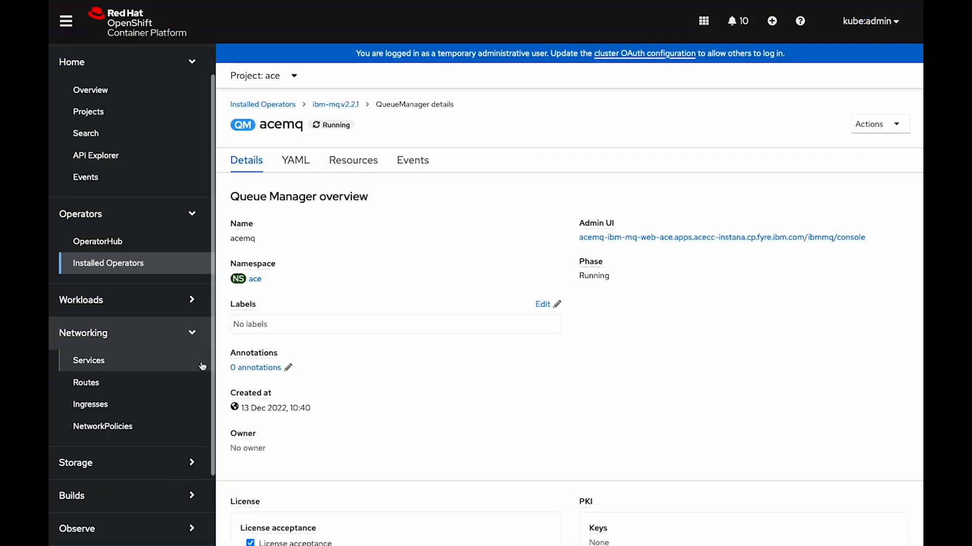
pyautogui.click(98, 366)
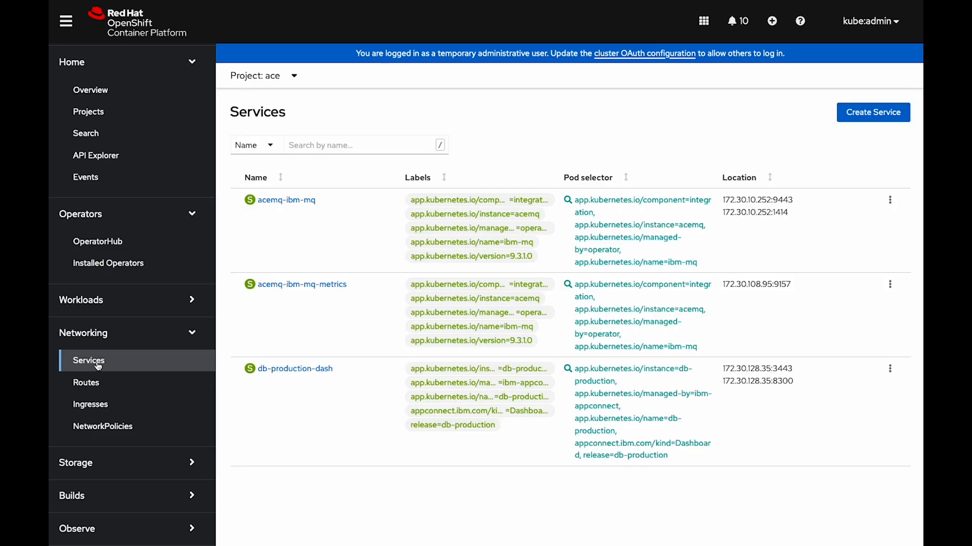
pyautogui.click(279, 201)
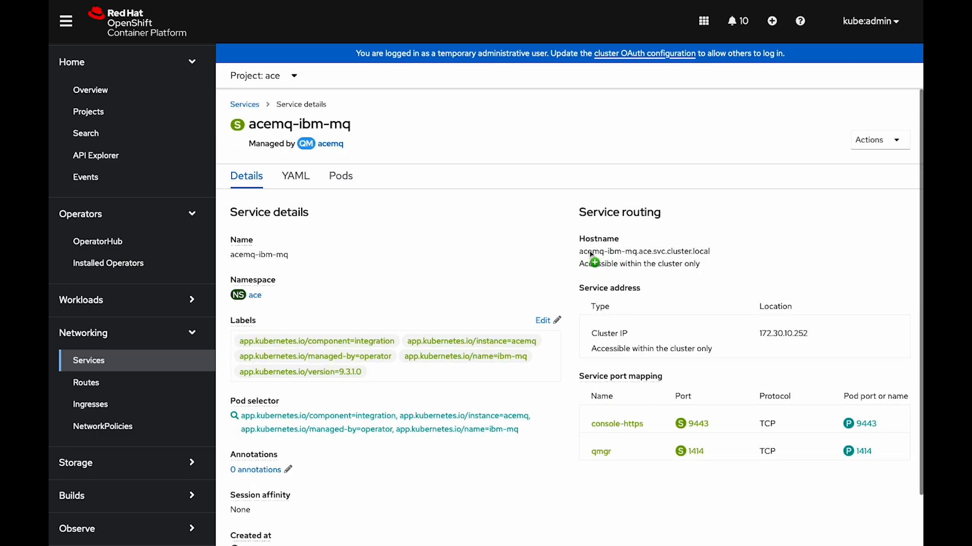
pyautogui.tripleClick(685, 253)
pyautogui.press('cmd+c')
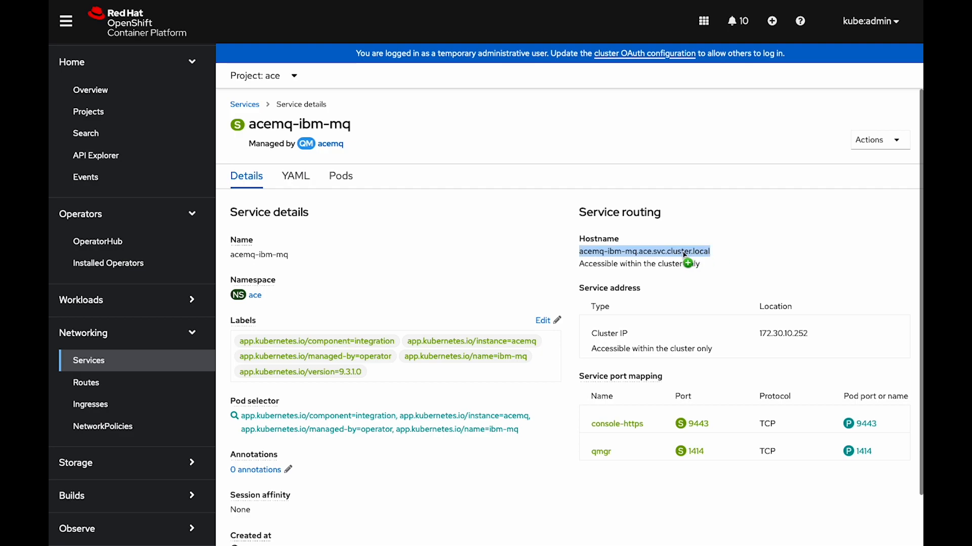
pyautogui.rightClick(653, 251)
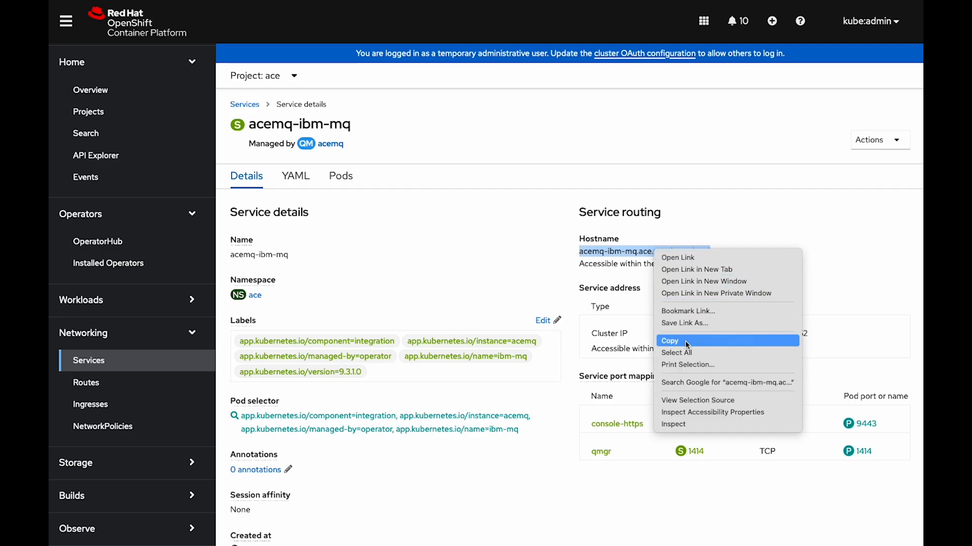
pyautogui.click(670, 341)
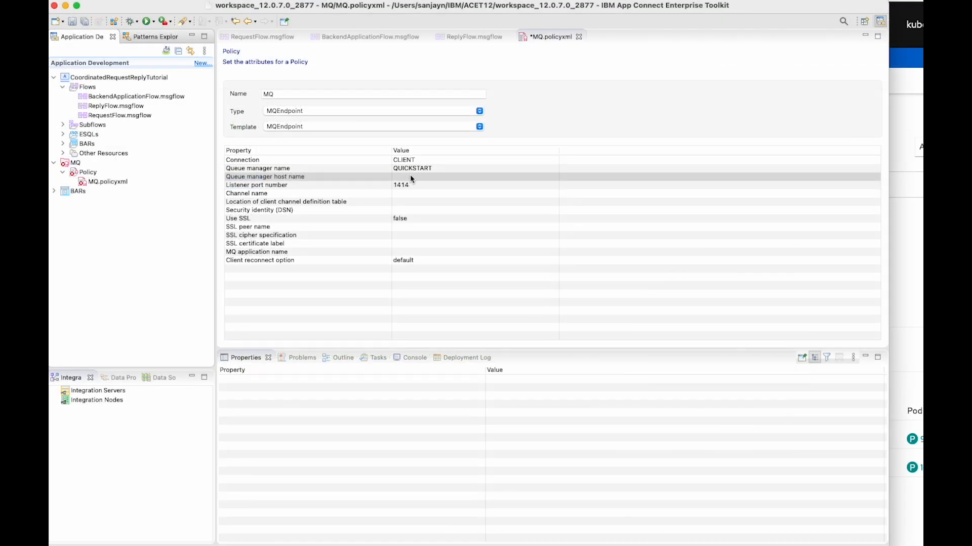
# Back in the App Connect Enterprise Toolkit, set the MQ policy's queue manager host name to acemq-ibm-mq.ace.svc.cluster.local
pyautogui.click(410, 177)
pyautogui.press('cmd+v')
pyautogui.click(416, 183)
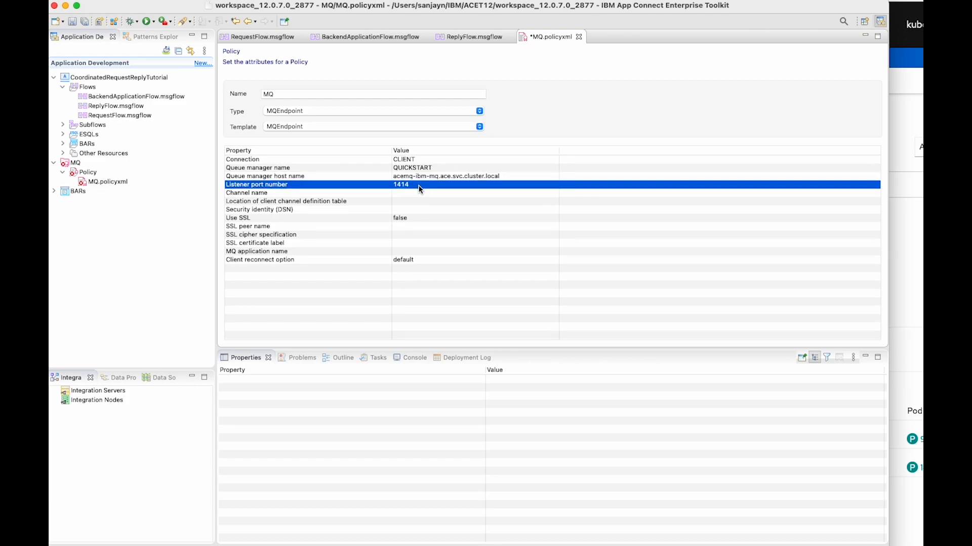
# Set the MQ policy's channel name to SYSTEM.AUTO.SVRCONN and save the policy
pyautogui.click(409, 193)
pyautogui.write('SYSTEM.AUTO.SVRCONN')
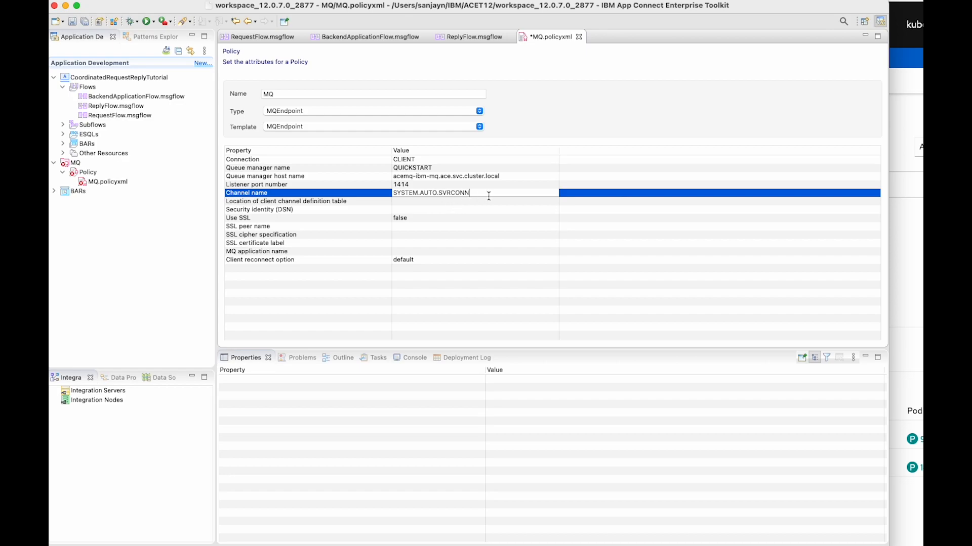
pyautogui.press('Return')
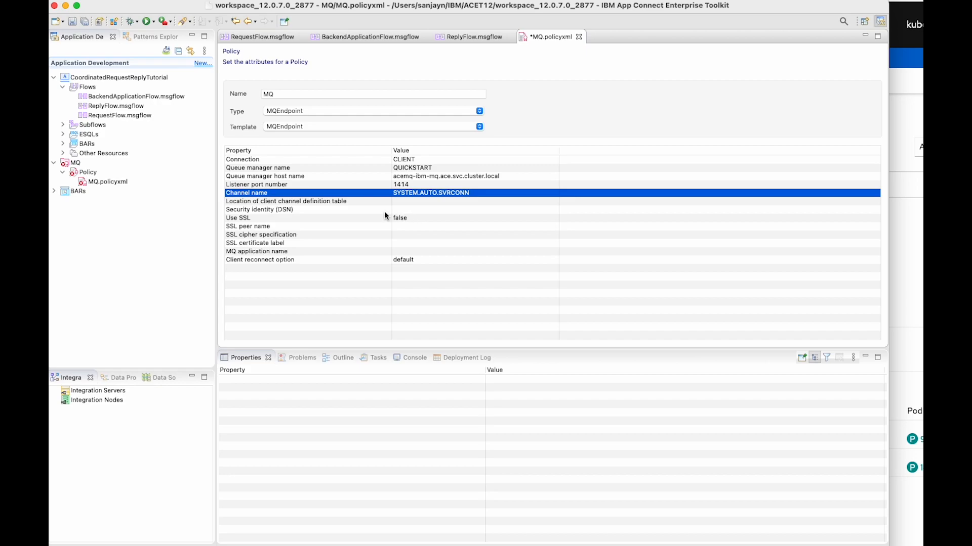
pyautogui.press('super+s')
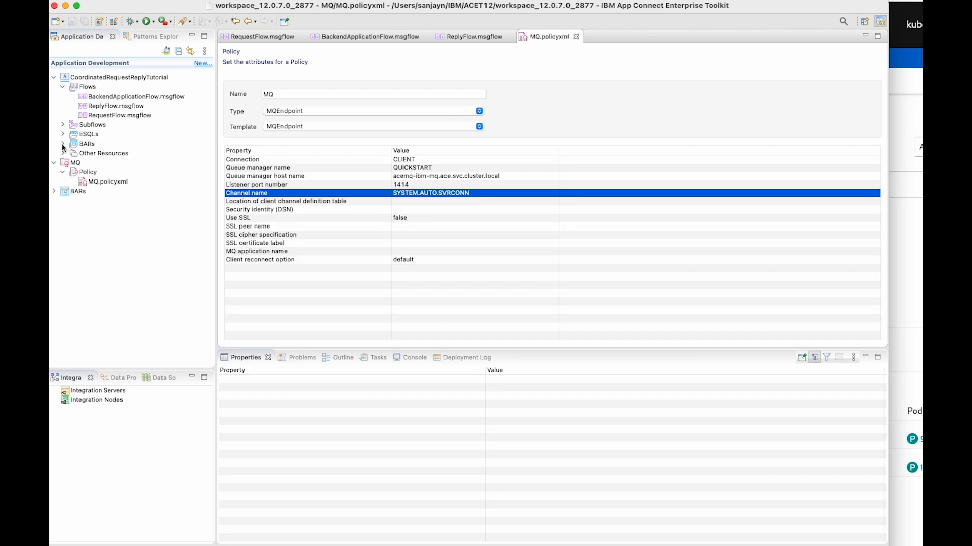
# Include the MQ policy project in CoordinatedRequestReplyTutorial.bar, build and save the BAR with property overrides, and view its contents
pyautogui.click(63, 143)
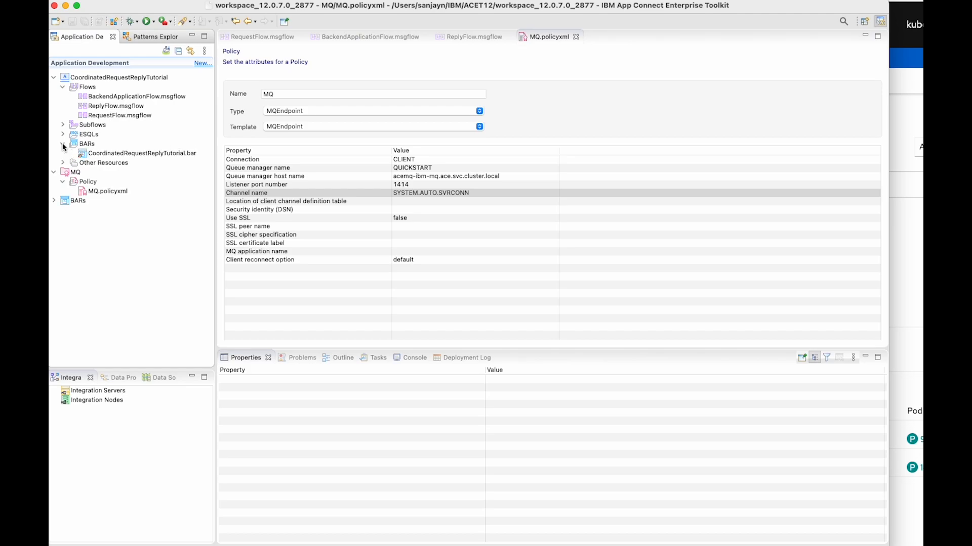
pyautogui.doubleClick(108, 153)
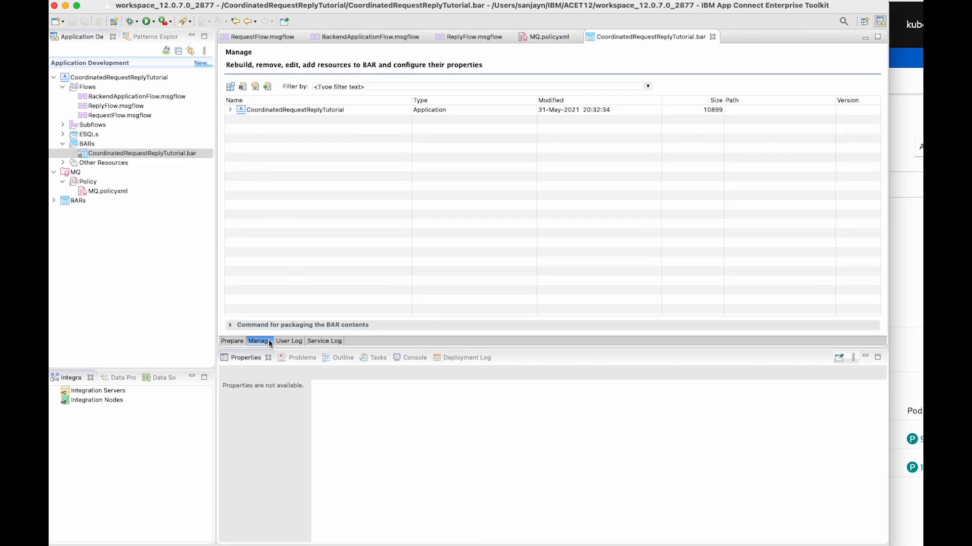
pyautogui.click(232, 342)
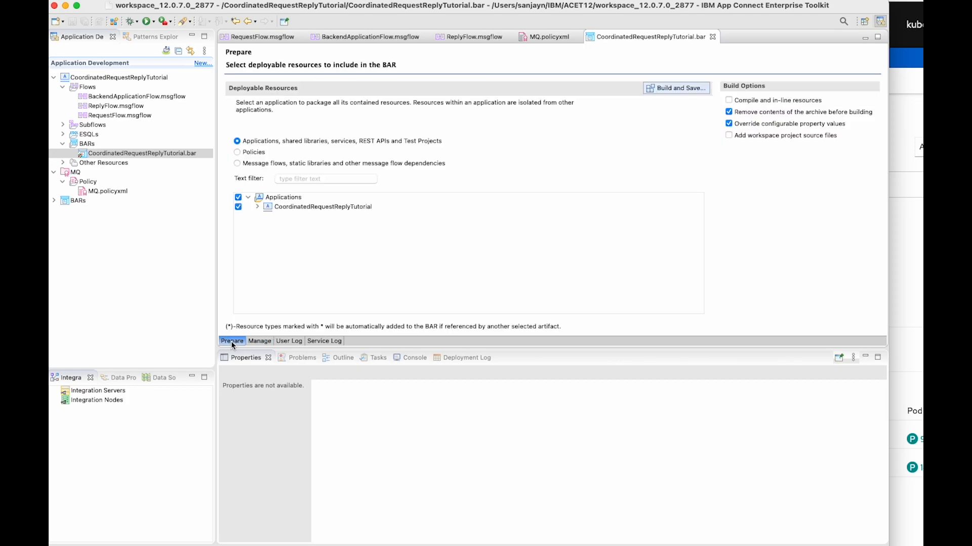
pyautogui.click(237, 153)
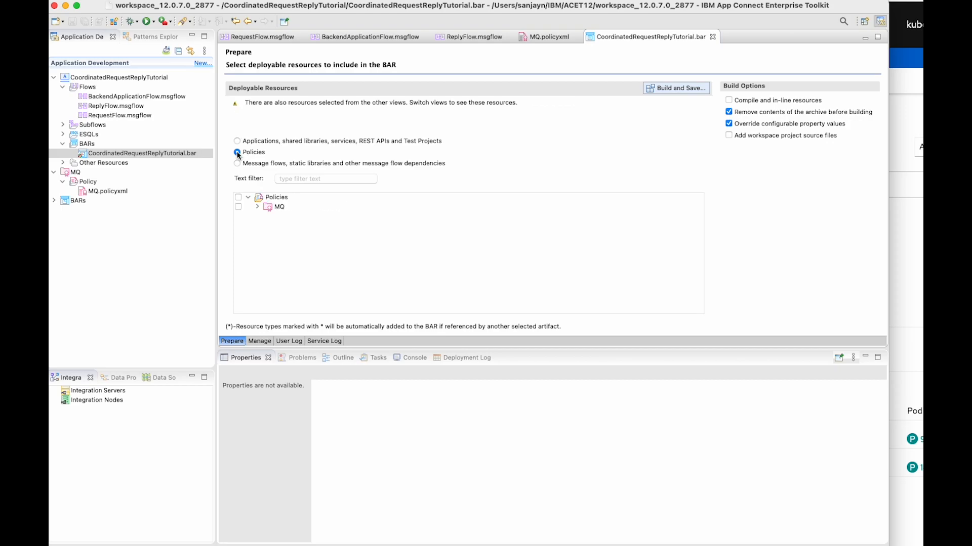
pyautogui.click(238, 208)
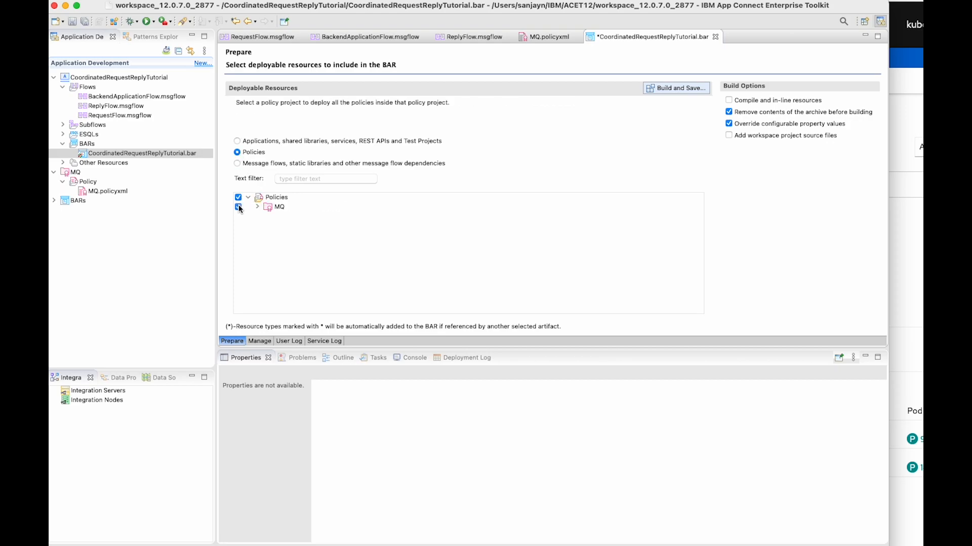
pyautogui.click(679, 92)
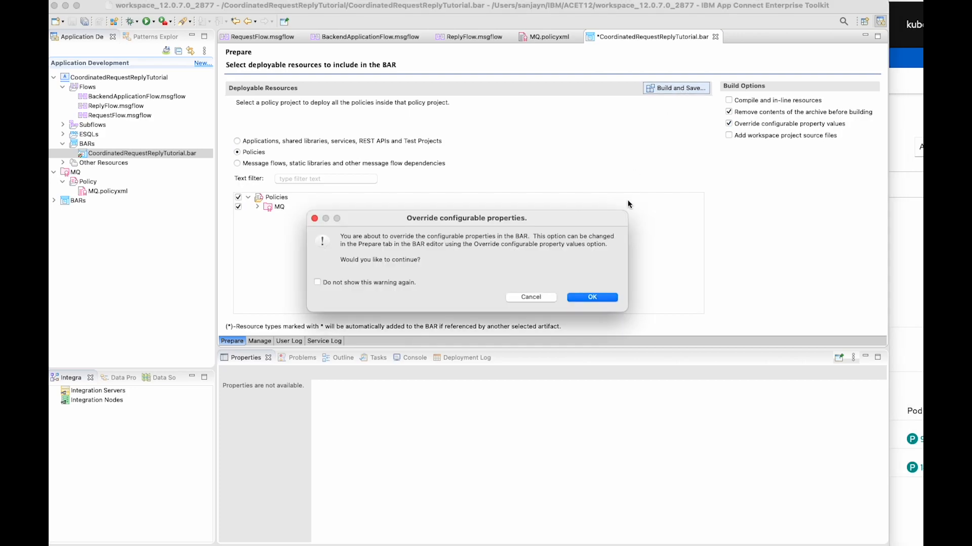
pyautogui.click(603, 299)
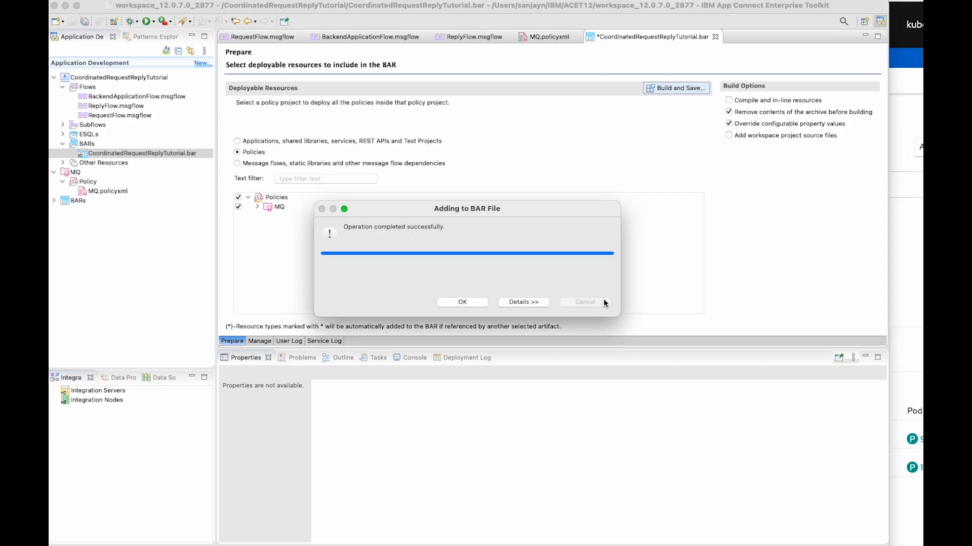
pyautogui.click(462, 302)
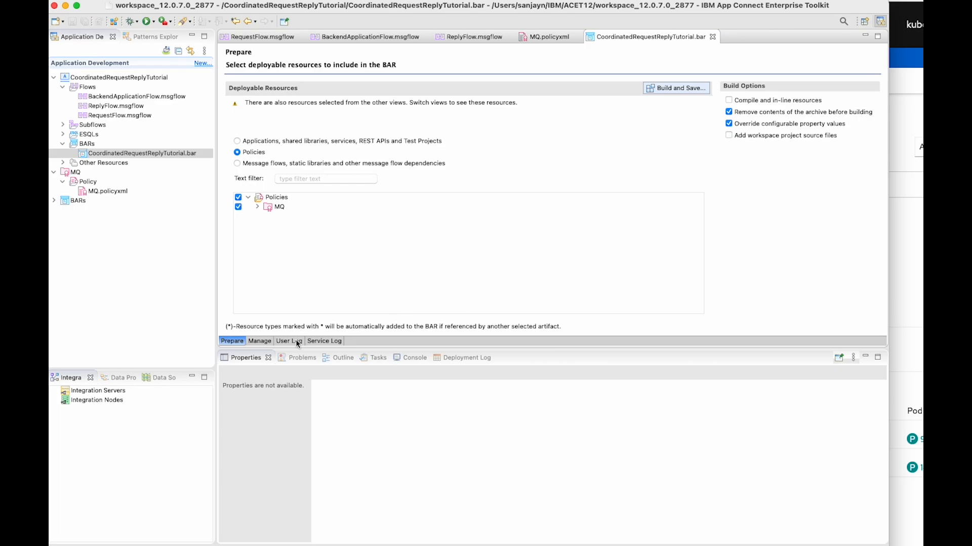
pyautogui.click(259, 342)
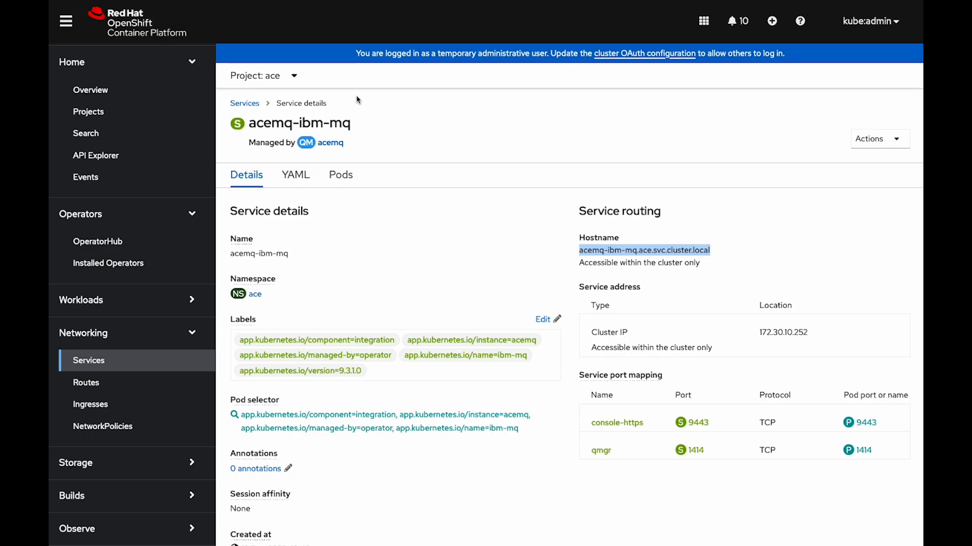
# In the OpenShift console, find the IBM App Connect operator's db-production dashboard and open its admin UI
pyautogui.click(147, 239)
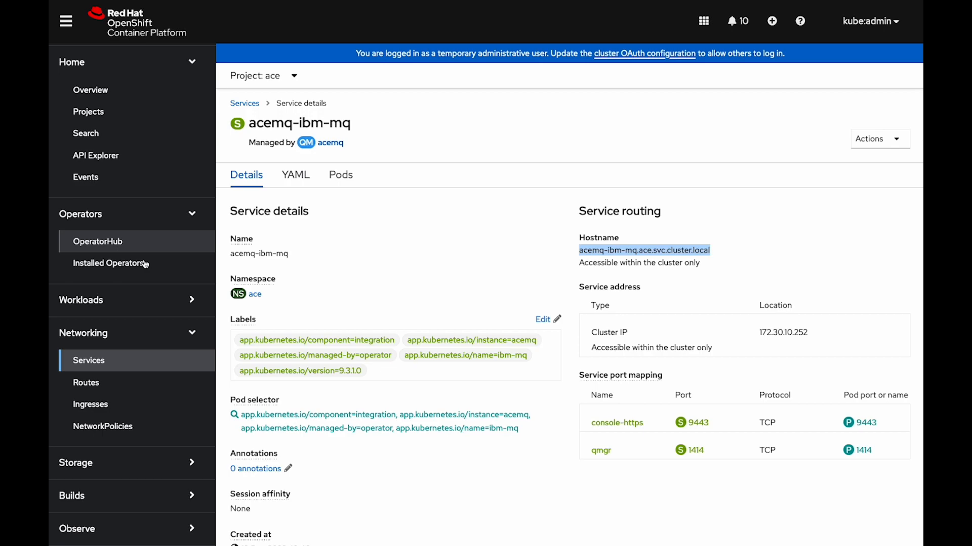
pyautogui.click(102, 271)
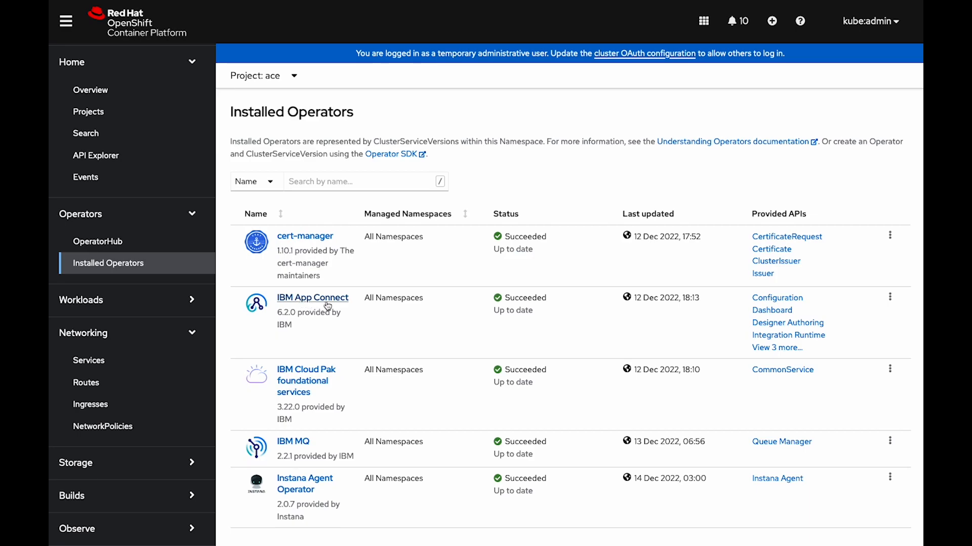
pyautogui.click(336, 302)
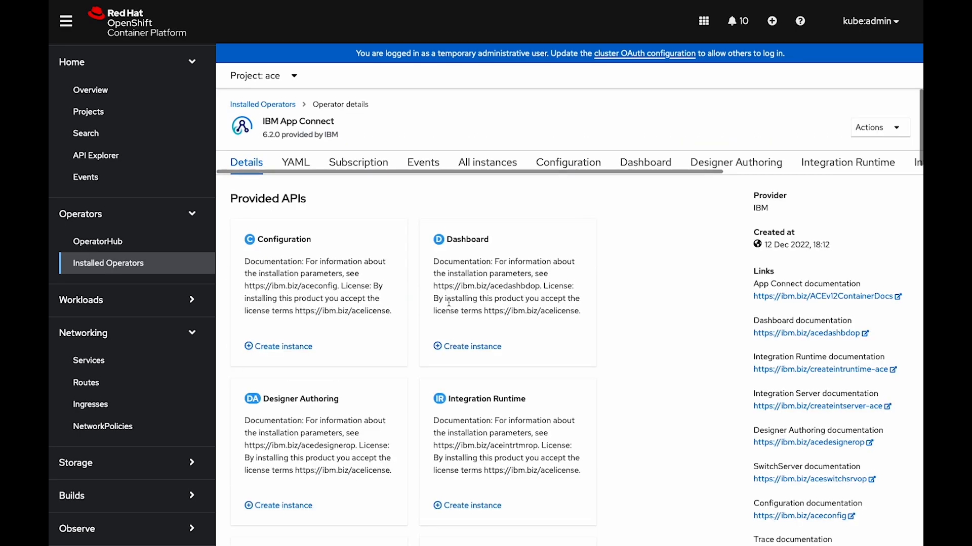
pyautogui.click(643, 169)
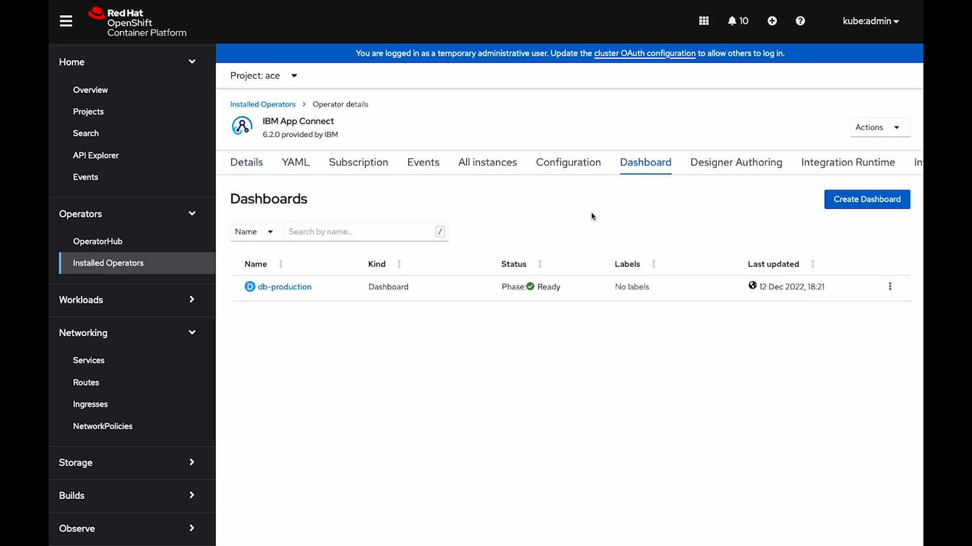
pyautogui.click(283, 288)
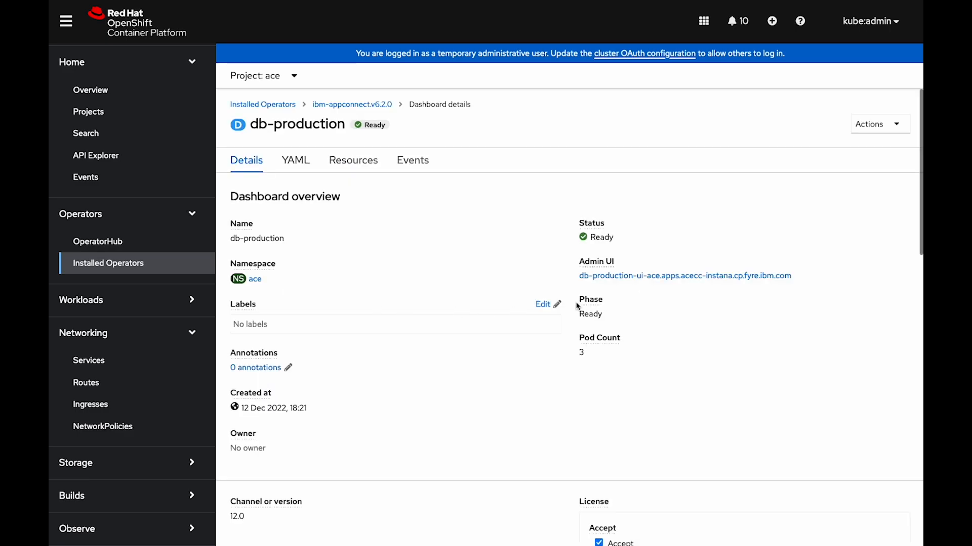
pyautogui.rightClick(732, 279)
pyautogui.click(775, 283)
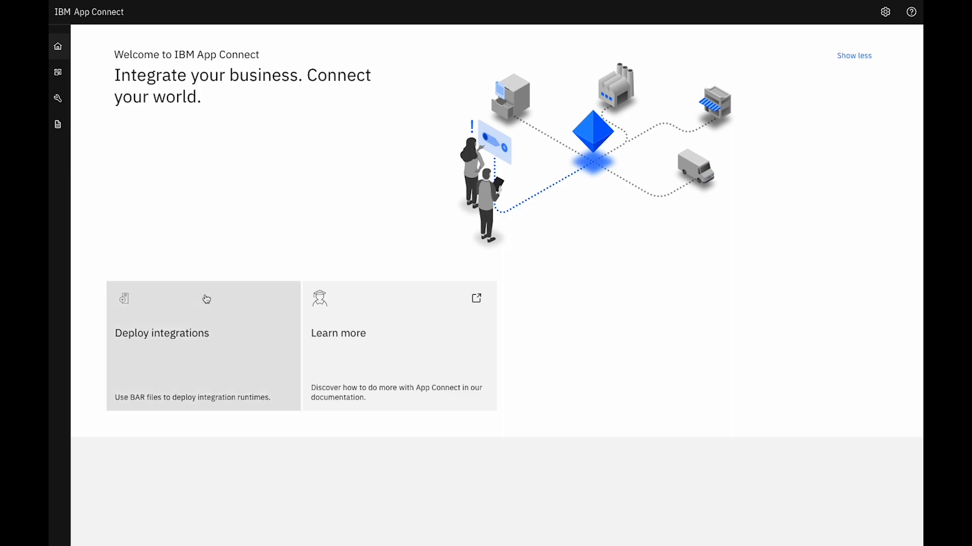
# Start an integration deployment of Quick start size and provide CoordinatedRequestReplyTutorial.bar from the Toolkit as its BAR file
pyautogui.click(174, 345)
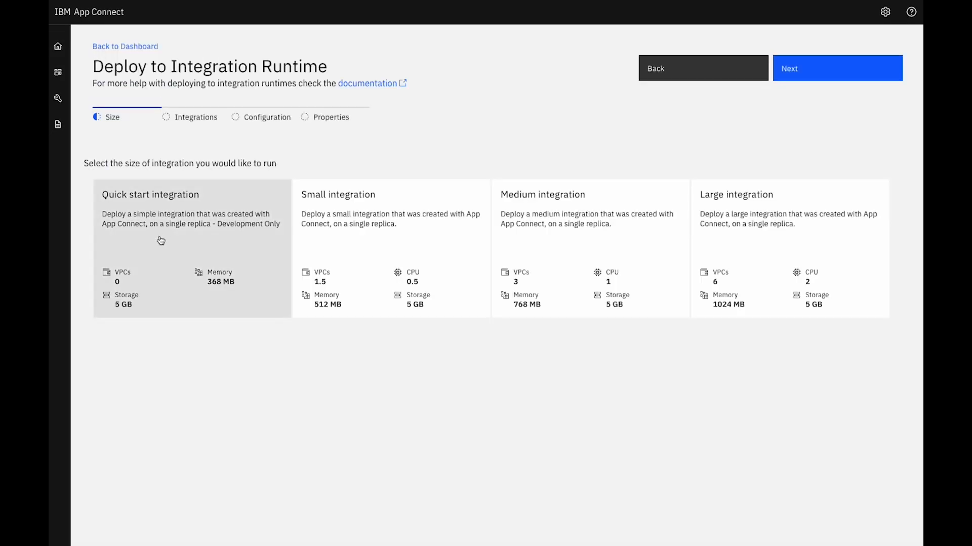
pyautogui.click(160, 240)
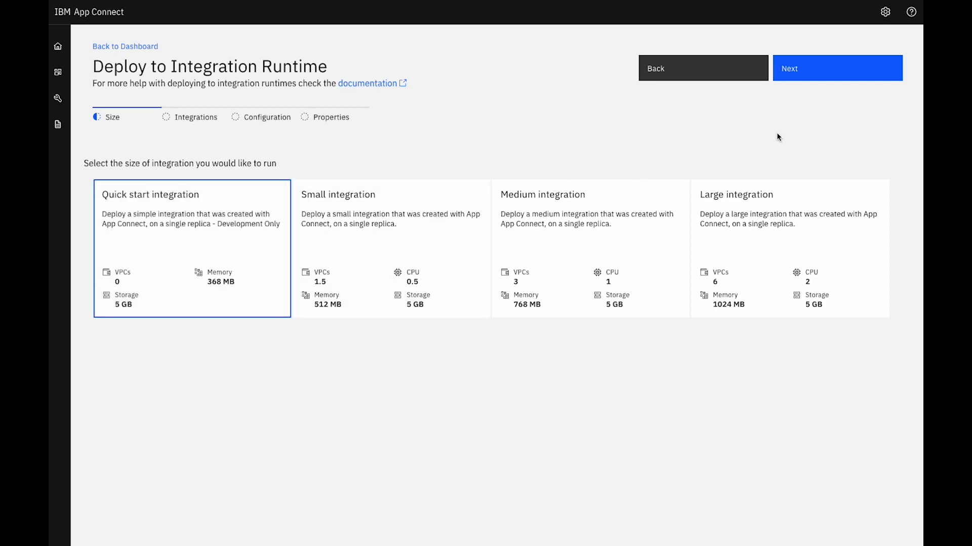
pyautogui.click(837, 74)
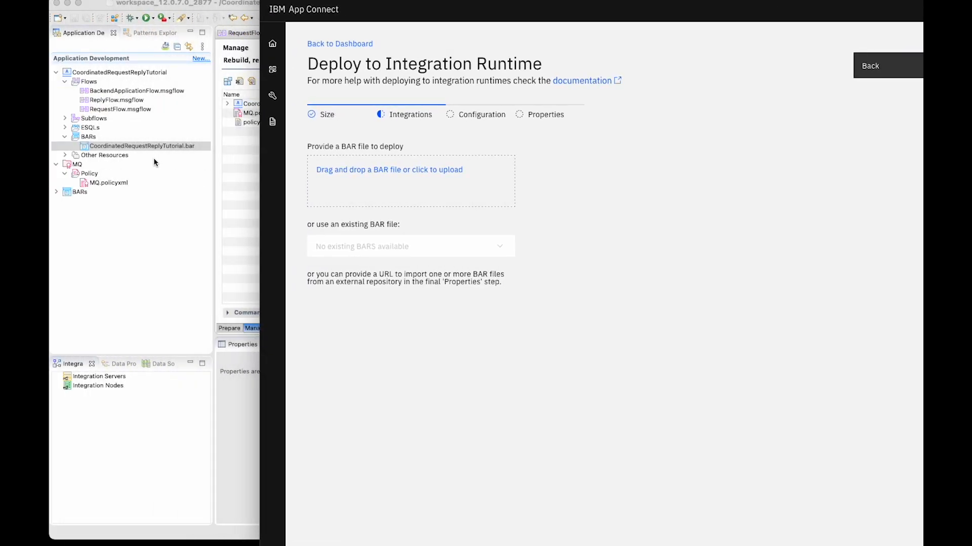
pyautogui.moveTo(143, 147); pyautogui.dragTo(400, 188)
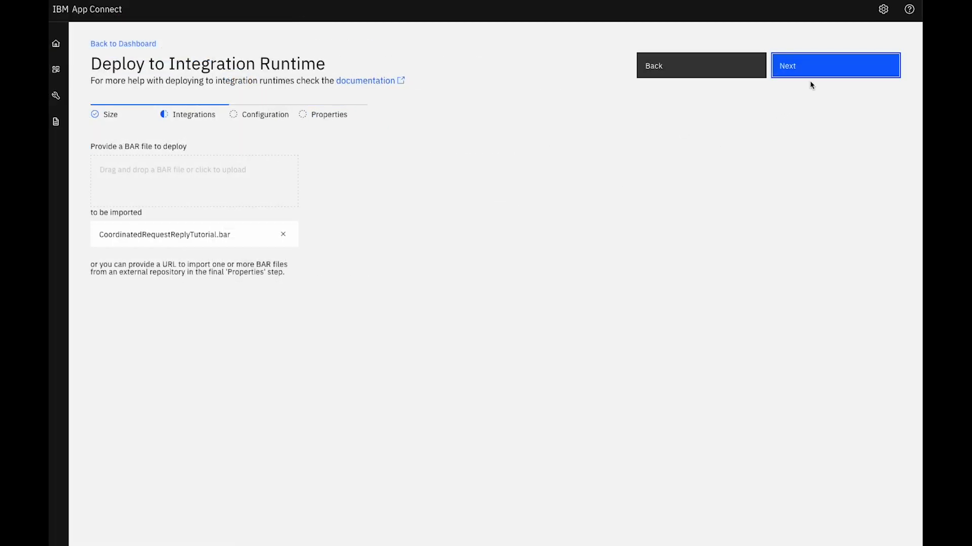
pyautogui.click(815, 74)
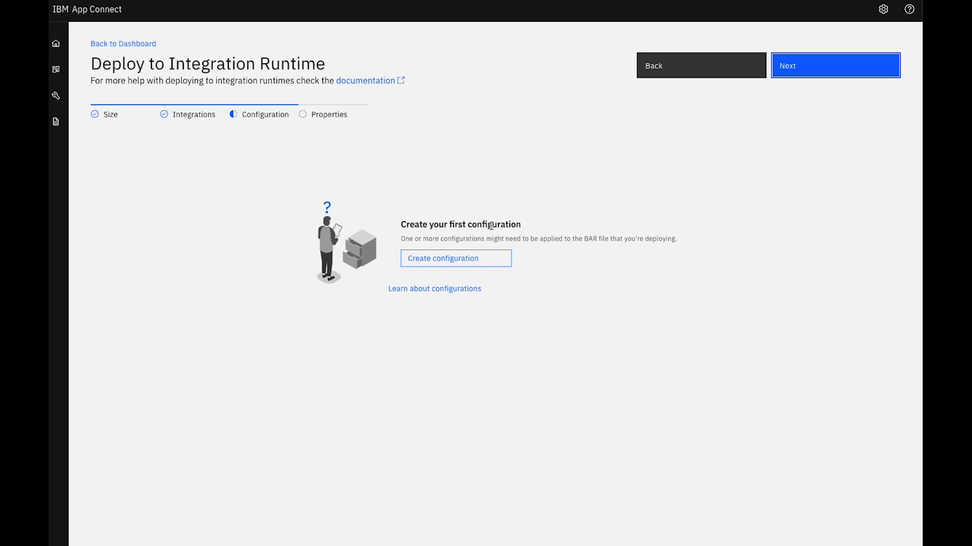
# Create a server.conf.yaml configuration named defaultqm containing remoteDefaultQueueManager: '{MQ}:MQ'
pyautogui.click(446, 260)
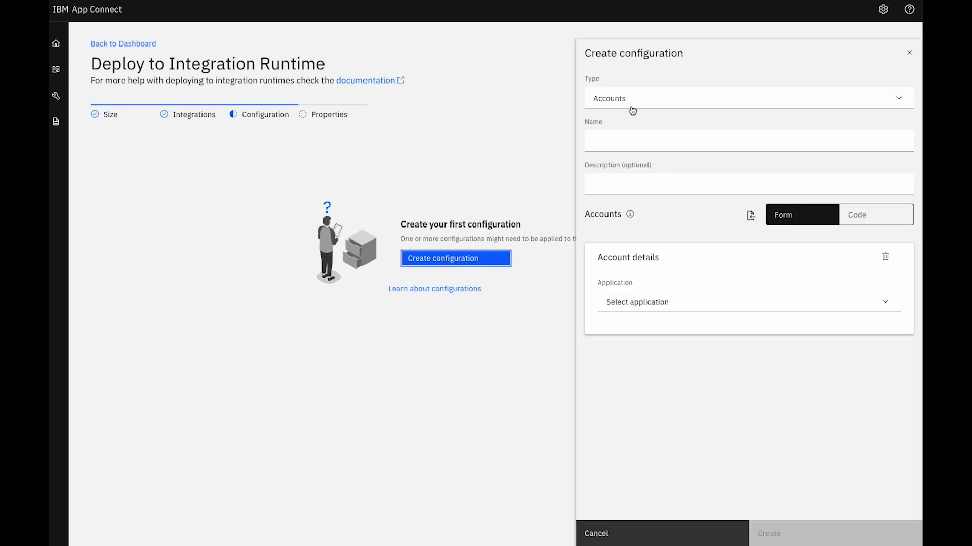
pyautogui.click(632, 108)
pyautogui.scroll(-5, 637, 130)
pyautogui.scroll(-3, 643, 146)
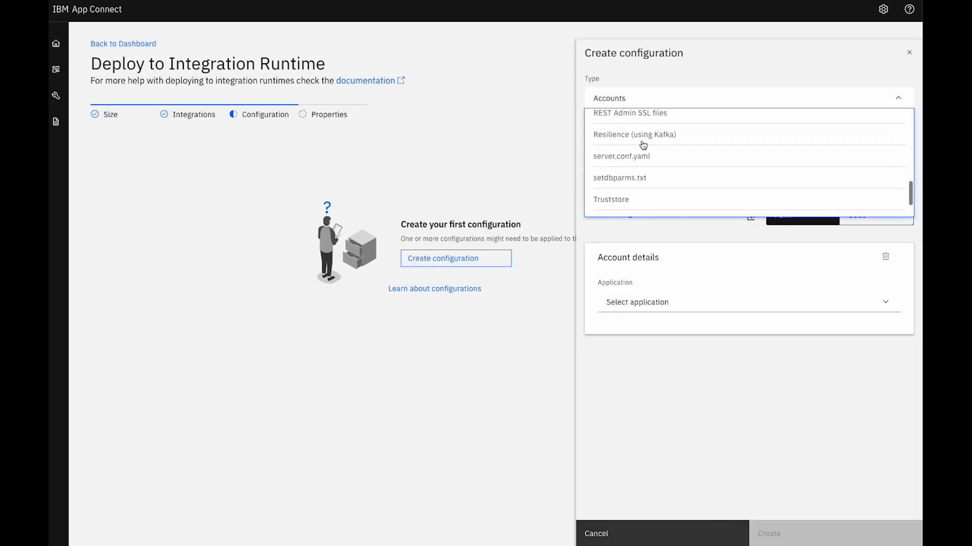
pyautogui.click(635, 149)
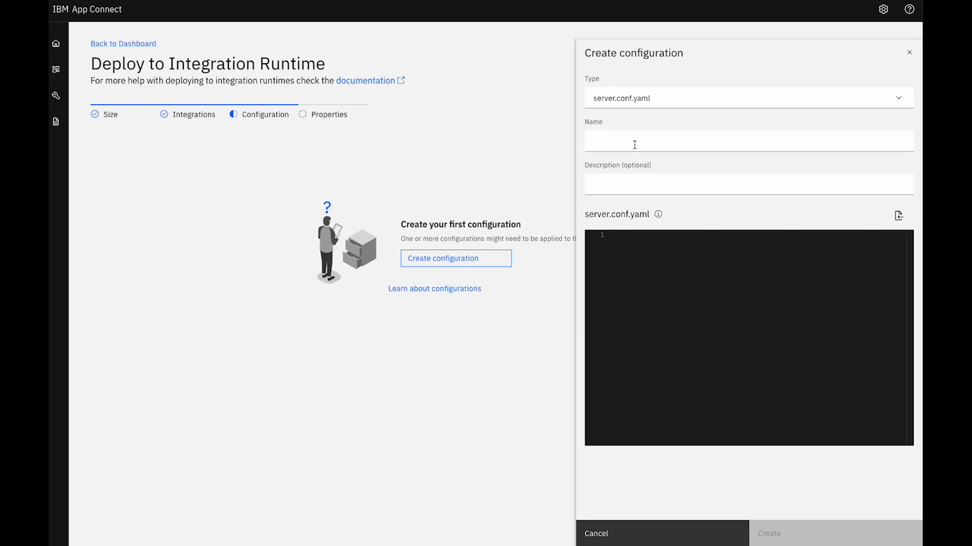
pyautogui.click(629, 140)
pyautogui.write('defaultqm')
pyautogui.click(643, 251)
pyautogui.write("remoteDefaultQueueManager: '{MQ}:MQ'")
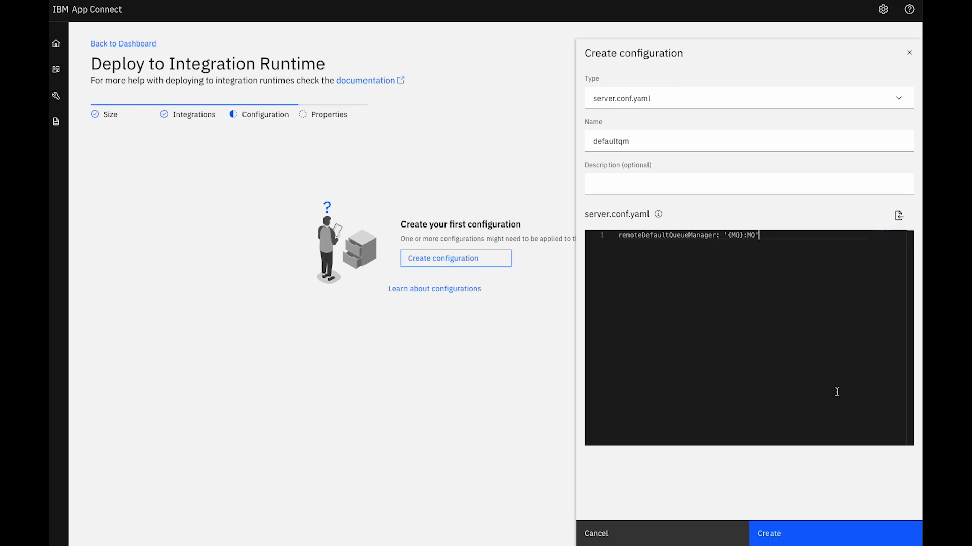
pyautogui.click(838, 541)
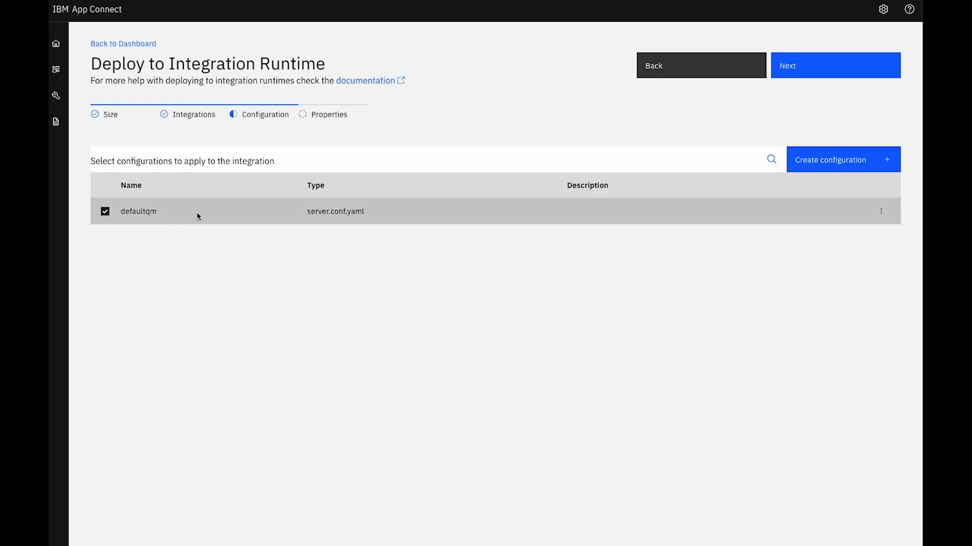
# Continue with the defaultqm configuration, enable OpenTelemetry tracing for ir-01-quickstart, and create the integration runtime
pyautogui.click(834, 70)
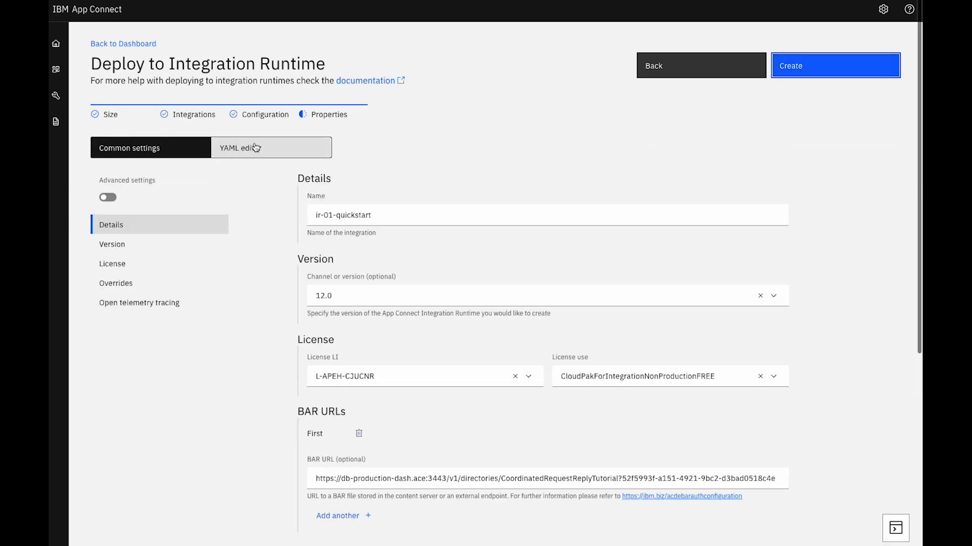
pyautogui.click(139, 303)
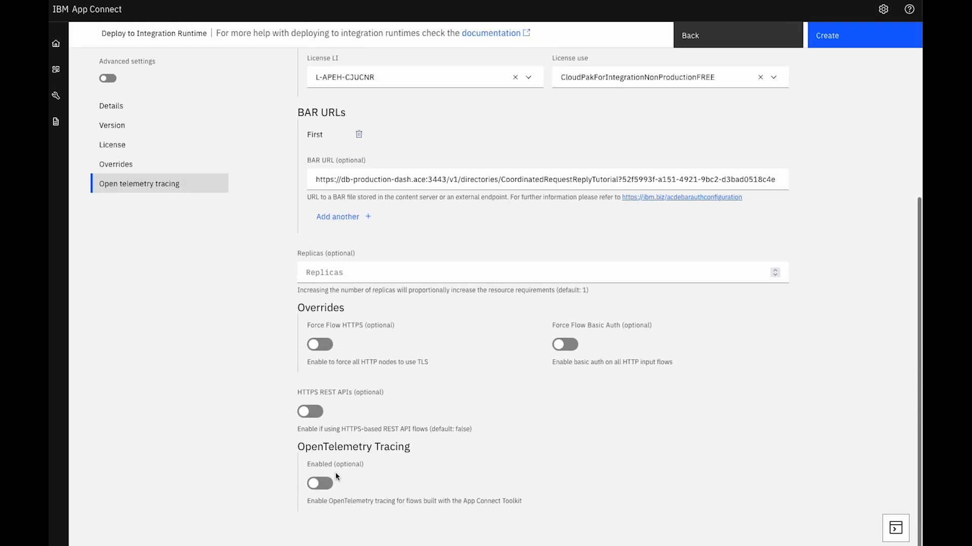
pyautogui.click(326, 484)
pyautogui.scroll(-1, 865, 363)
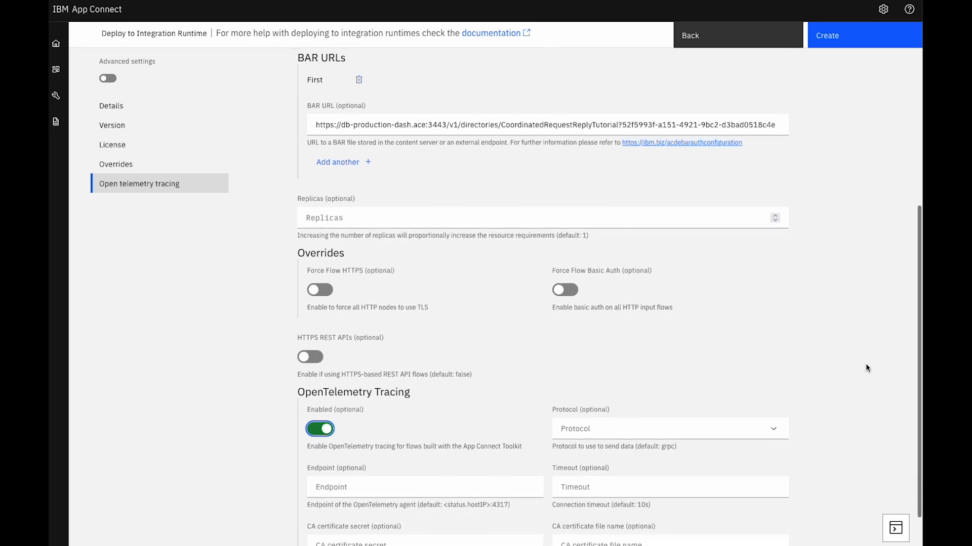
pyautogui.click(853, 37)
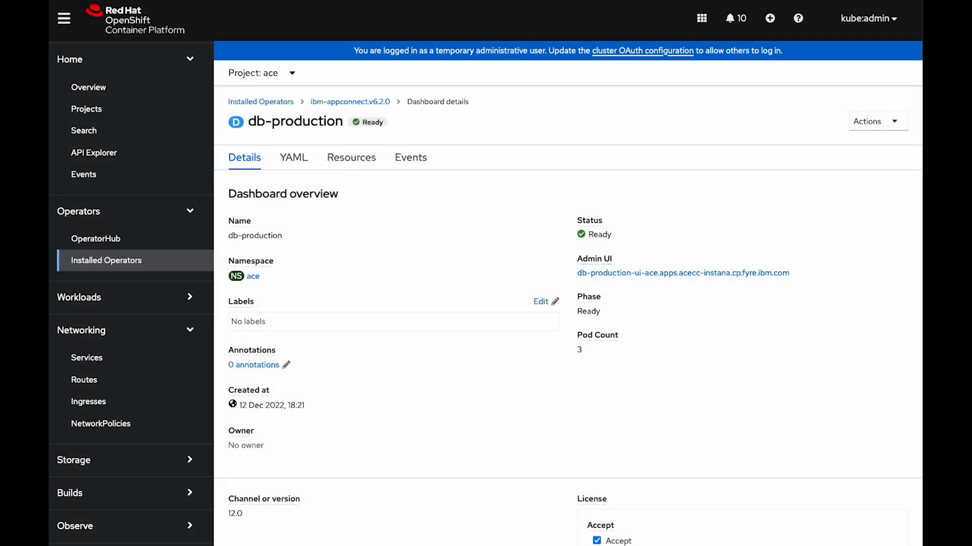
# In the OpenShift console, open the ir-01-quickstart pod's logs and examine the startup messages for the deployed flows and HTTP listener
pyautogui.scroll(-2, 132, 276)
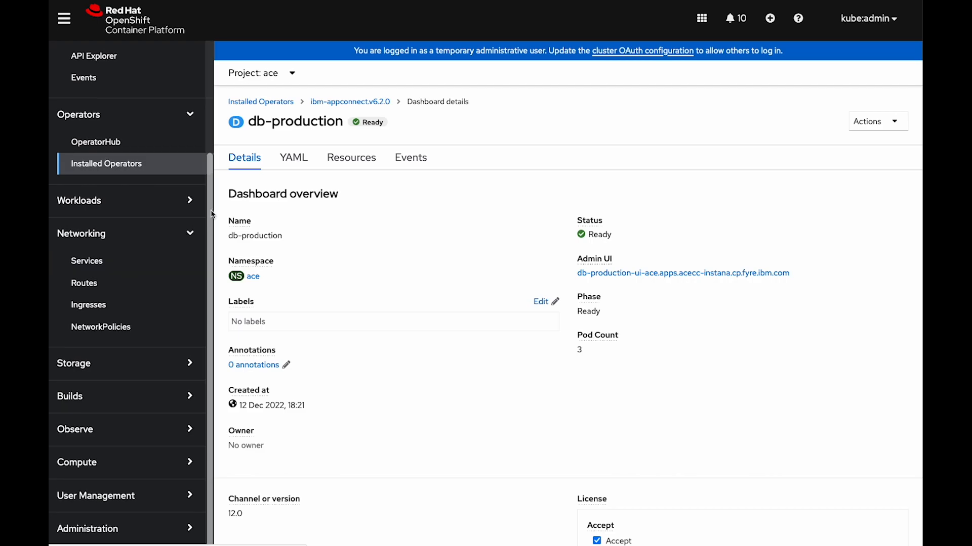
pyautogui.click(182, 208)
pyautogui.click(91, 232)
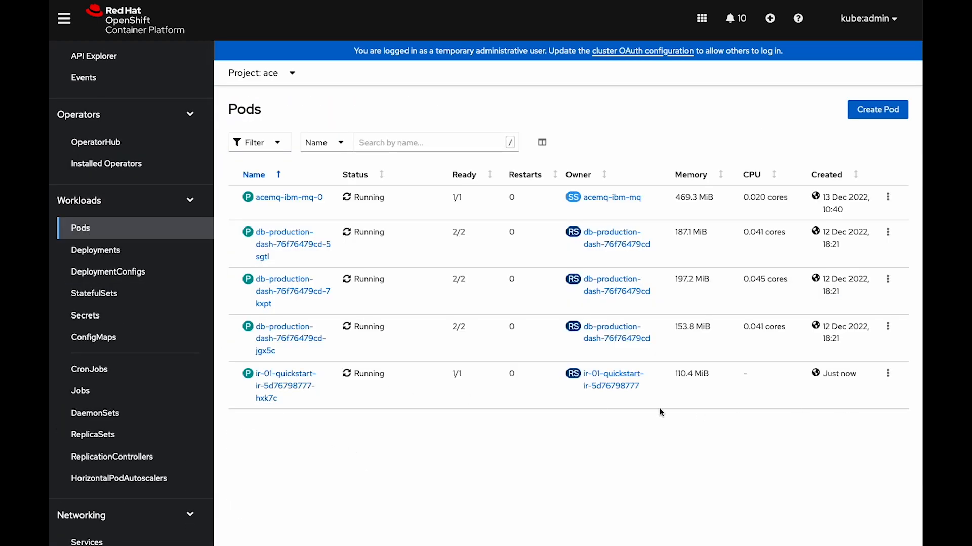
pyautogui.click(274, 390)
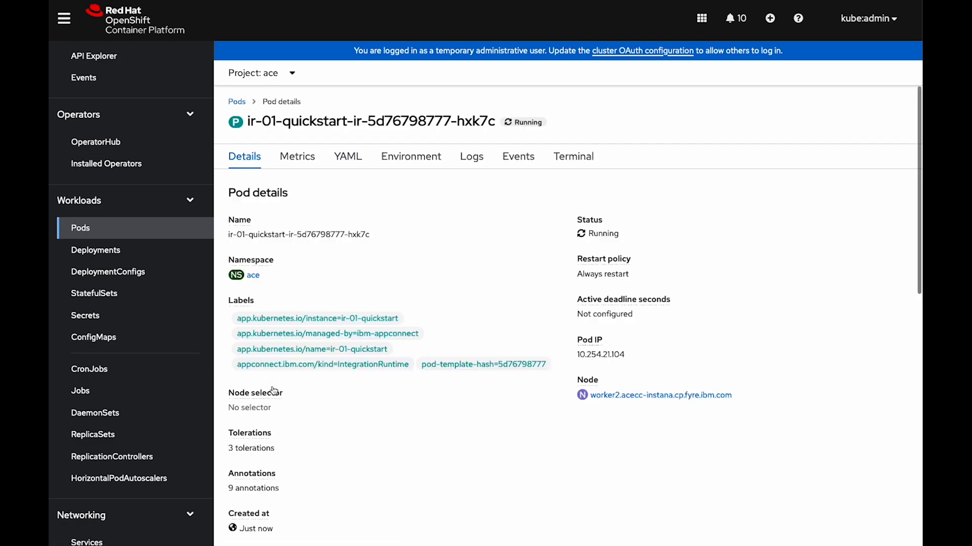
pyautogui.click(474, 165)
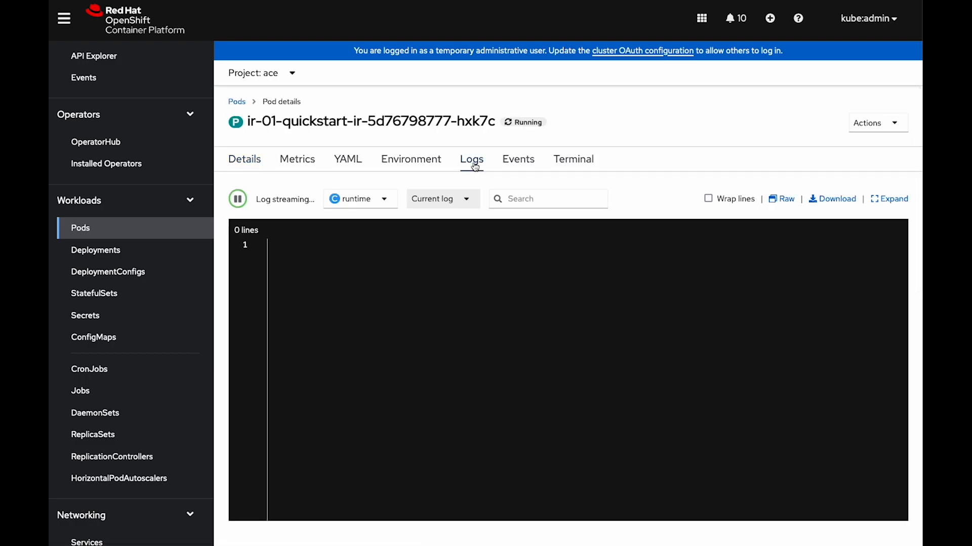
pyautogui.scroll(4, 428, 392)
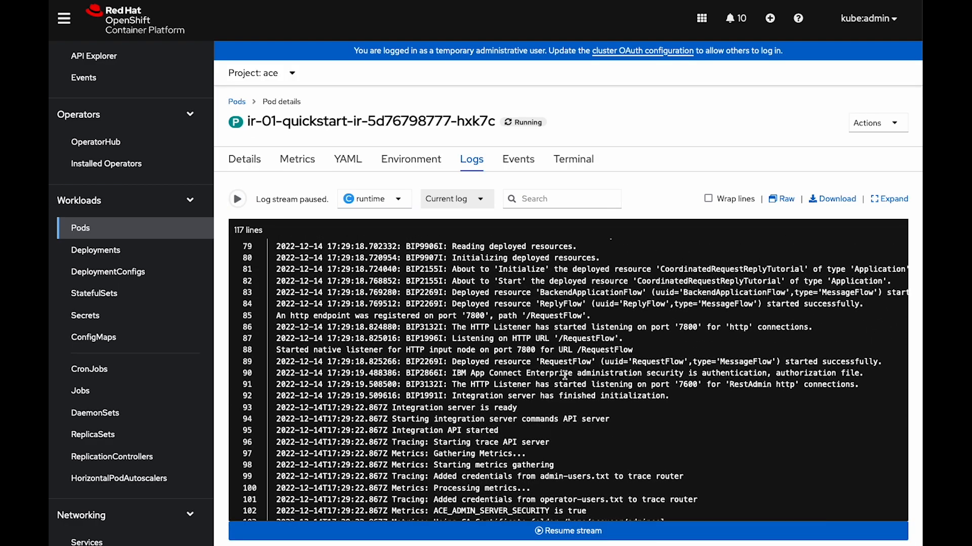
pyautogui.moveTo(712, 399); pyautogui.dragTo(347, 338)
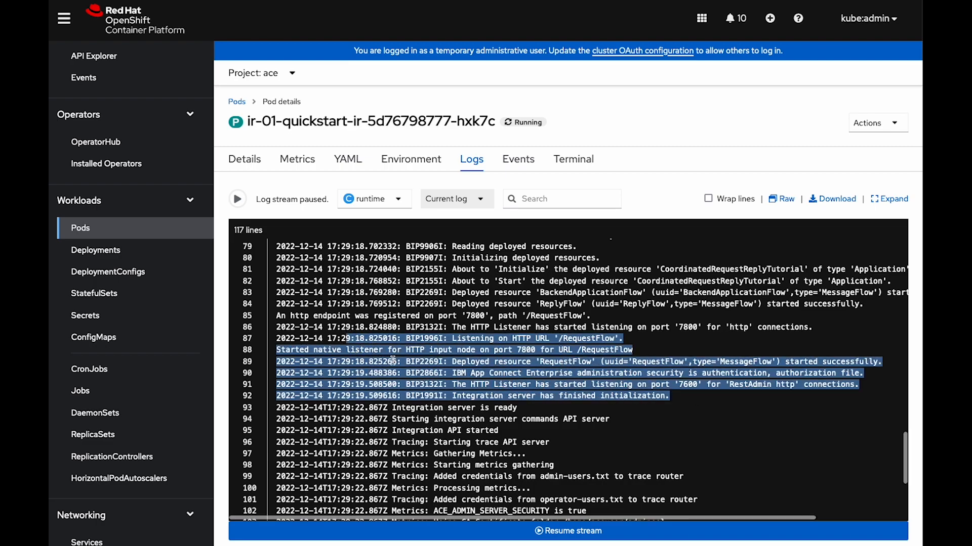
pyautogui.click(568, 531)
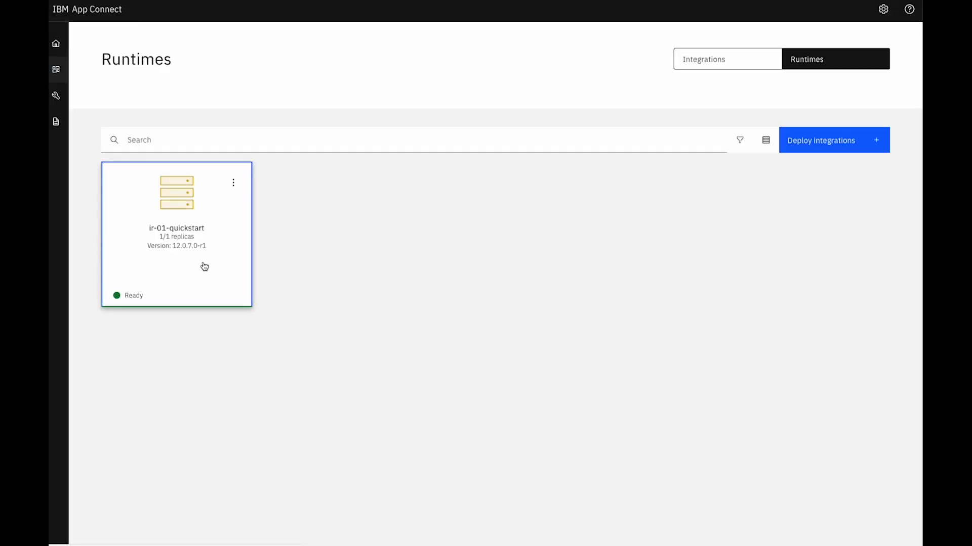
# In the App Connect dashboard, inspect the CoordinatedRequestReplyTutorial flows on ir-01-quickstart, and review the configurations and BAR files
pyautogui.click(173, 234)
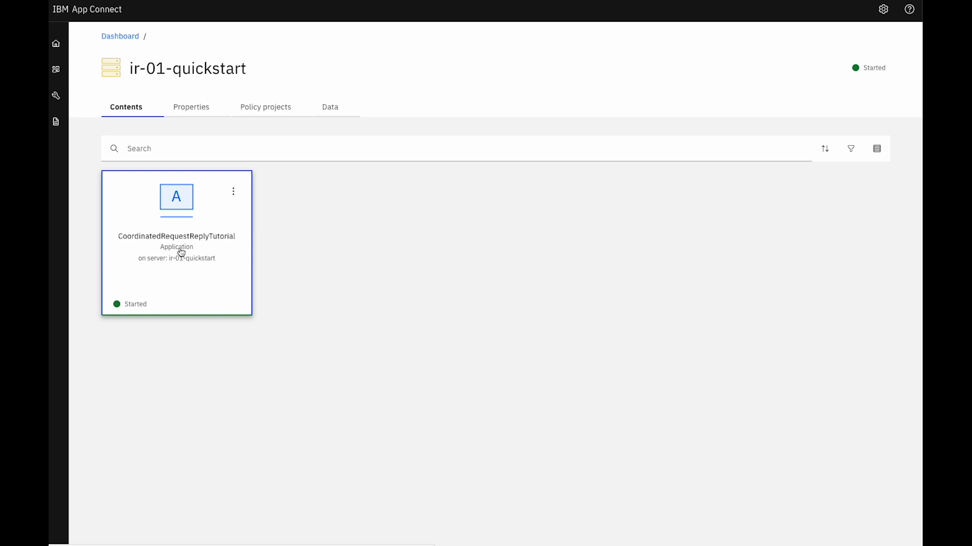
pyautogui.click(181, 252)
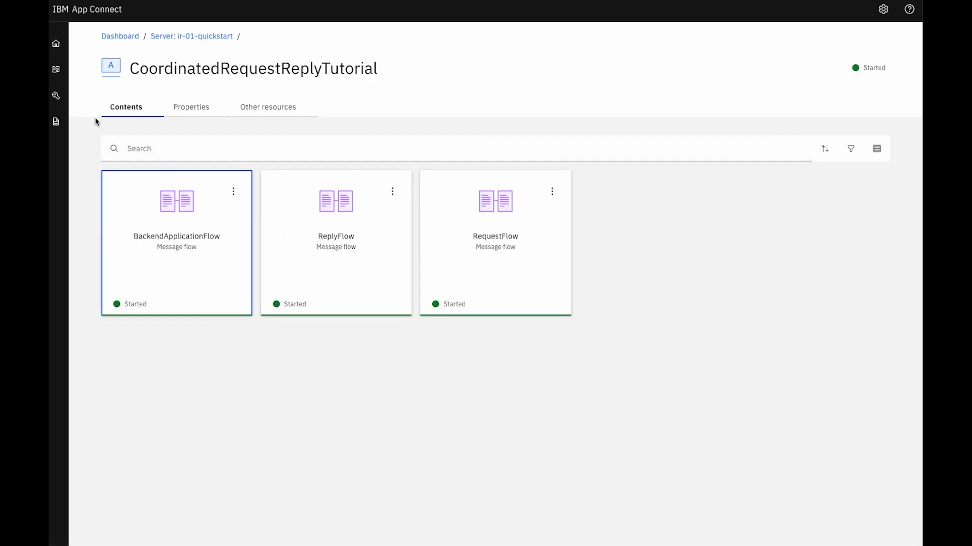
pyautogui.click(55, 97)
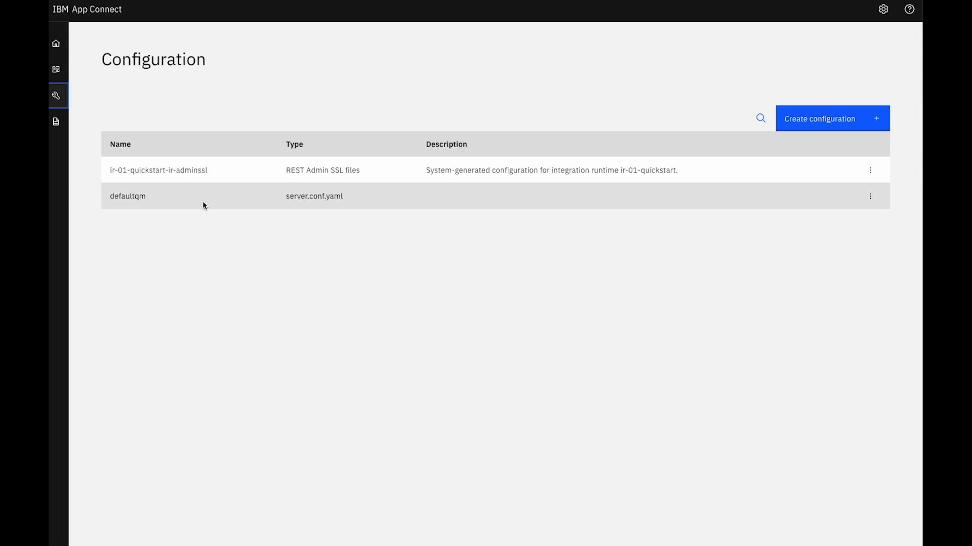
pyautogui.click(58, 130)
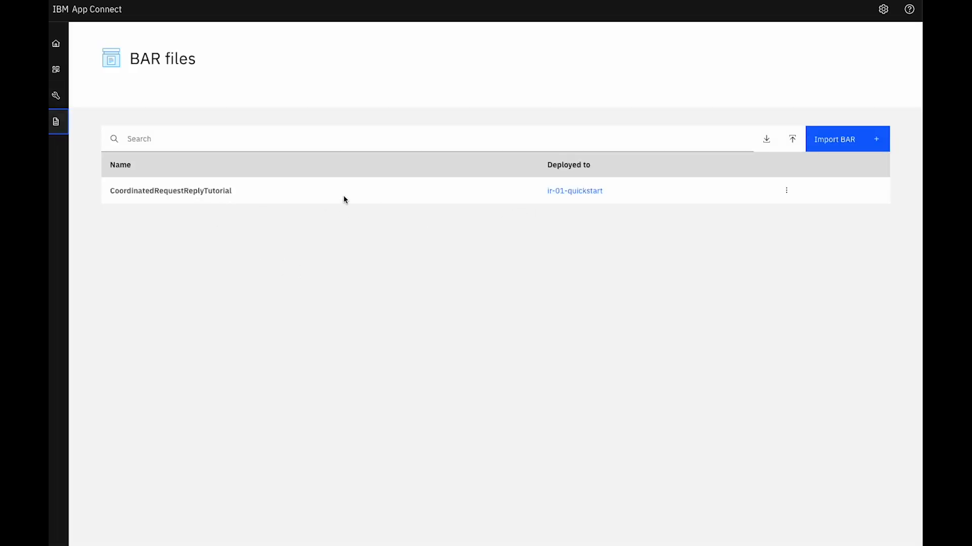
pyautogui.click(58, 72)
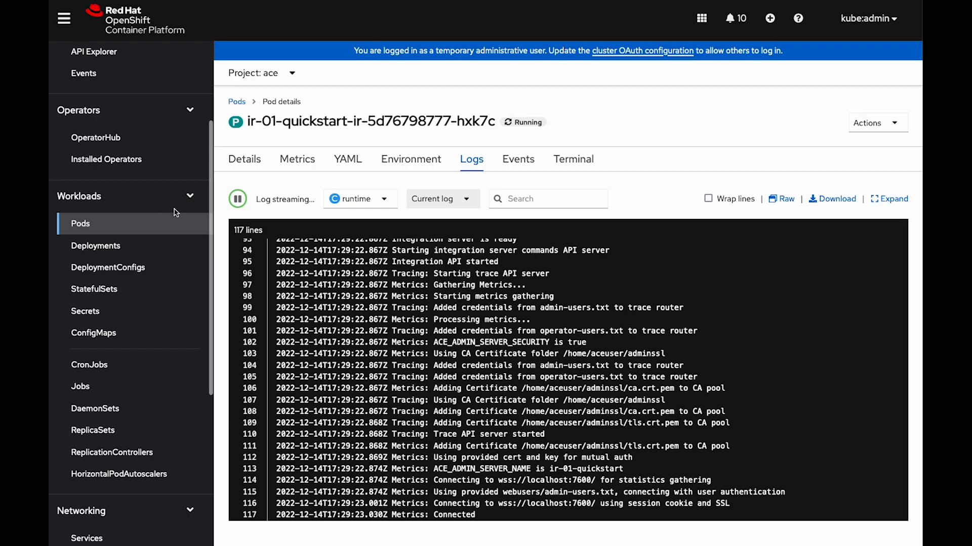
# In the OpenShift console, find the ir-01-quickstart-http route and copy its URL
pyautogui.scroll(-5, 191, 212)
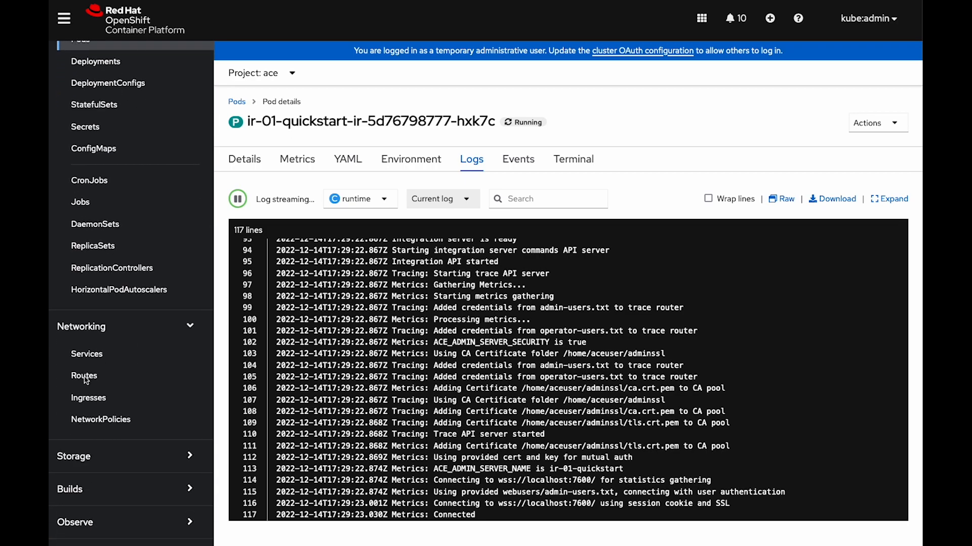
pyautogui.click(85, 379)
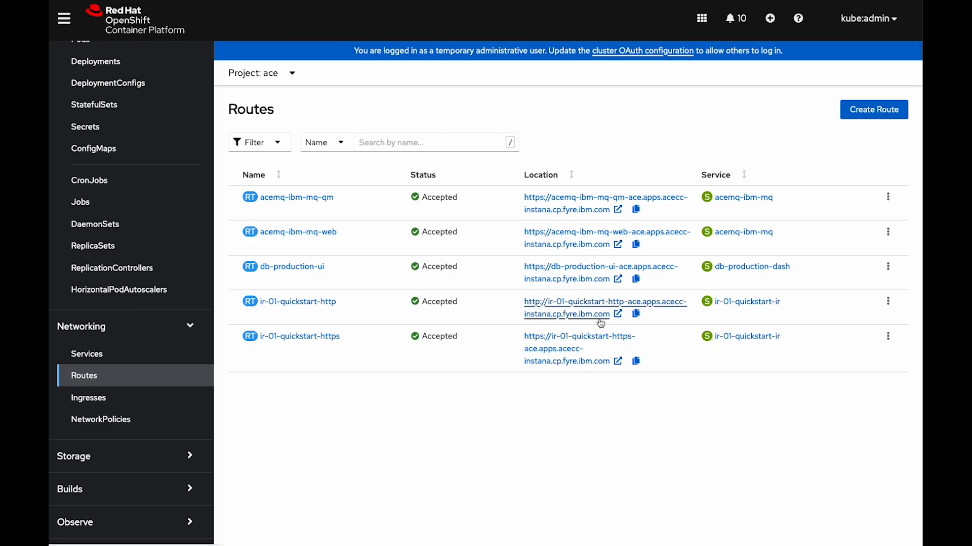
pyautogui.click(637, 315)
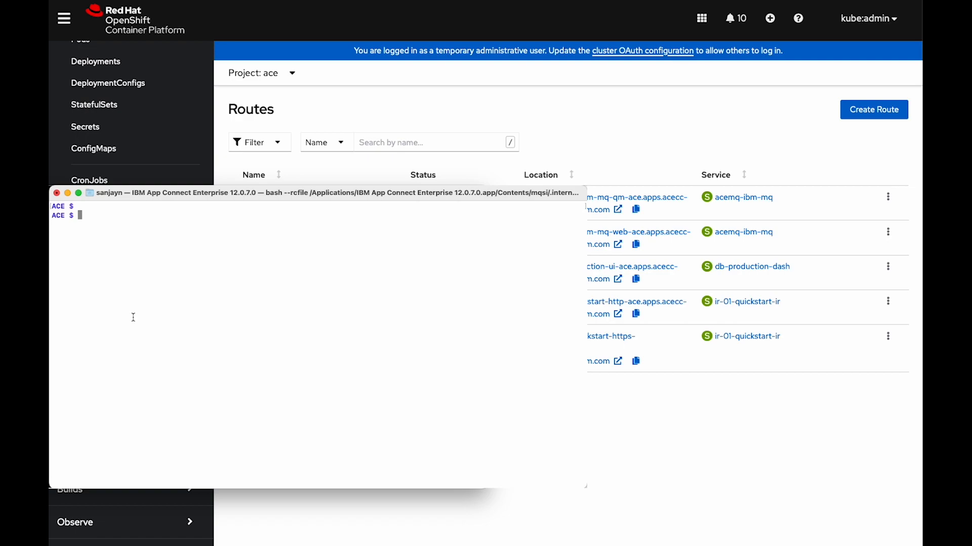
# In the terminal, send a curl POST to the copied route URL with /RequestFlow and JSON data giving VoterName, VoterAddress and VotingIntention A
pyautogui.write('curl -X POST')
pyautogui.rightClick(152, 257)
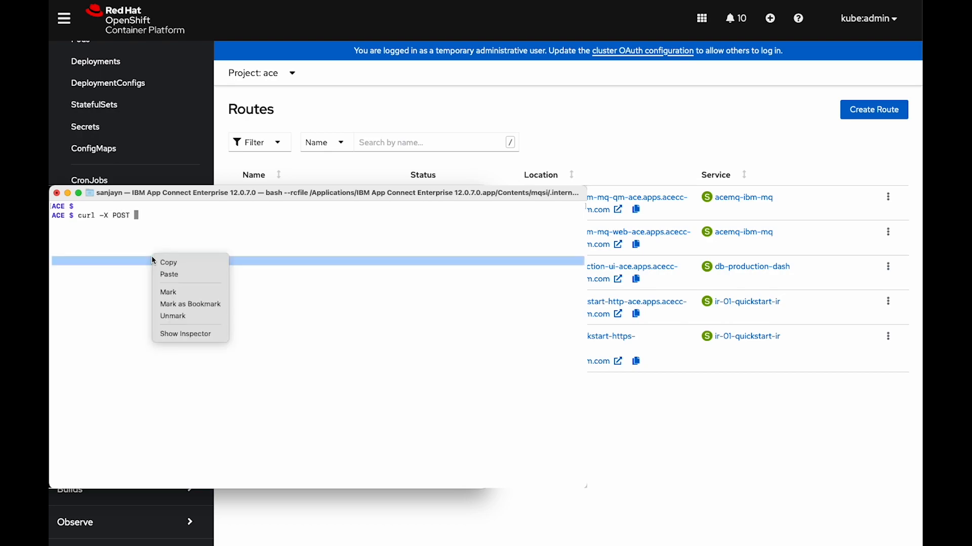
pyautogui.click(170, 275)
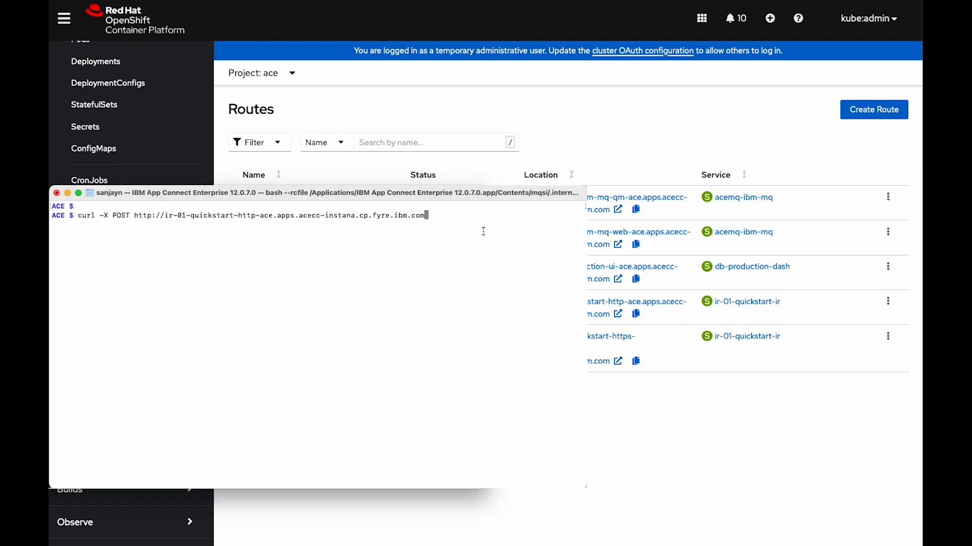
pyautogui.write('/RequestFlow')
pyautogui.press('super+v')
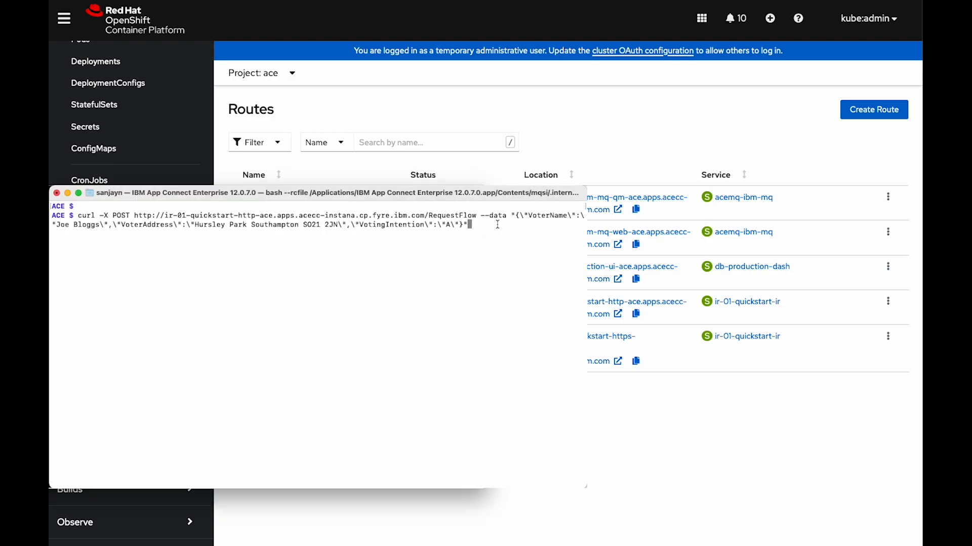
pyautogui.press('Return')
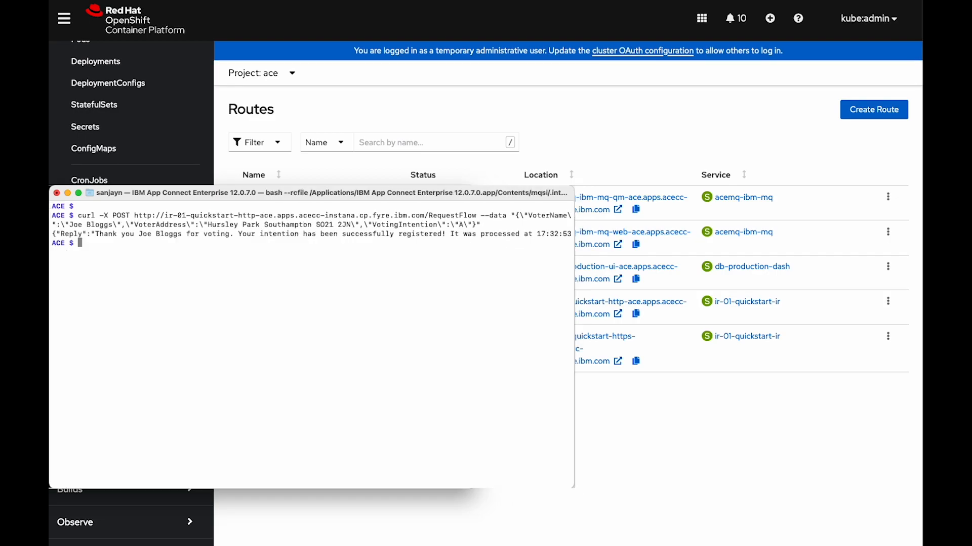
pyautogui.press('Return')
pyautogui.press('Return')
pyautogui.press('Return')
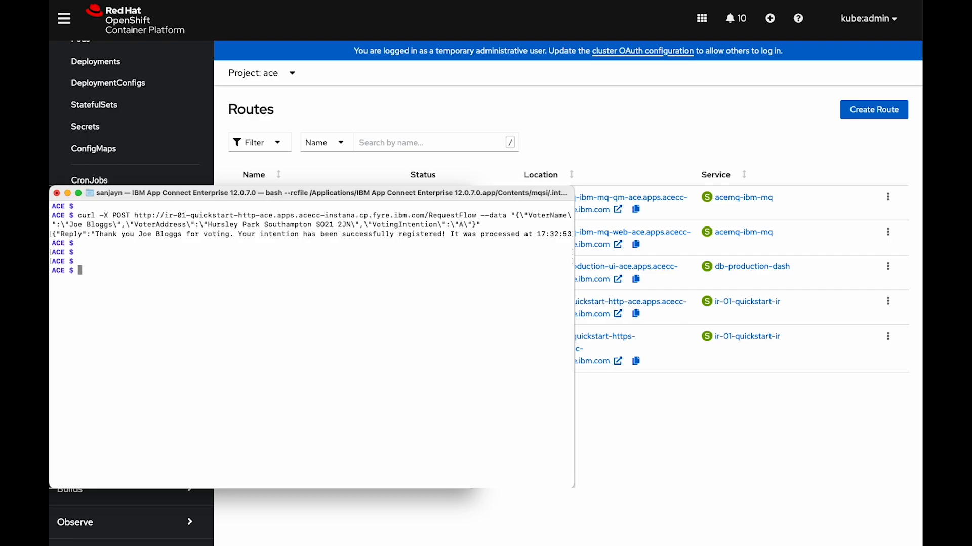
# Resend the same RequestFlow POST request four more times
pyautogui.press('Up')
pyautogui.press('Return')
pyautogui.press('Return')
pyautogui.press('Return')
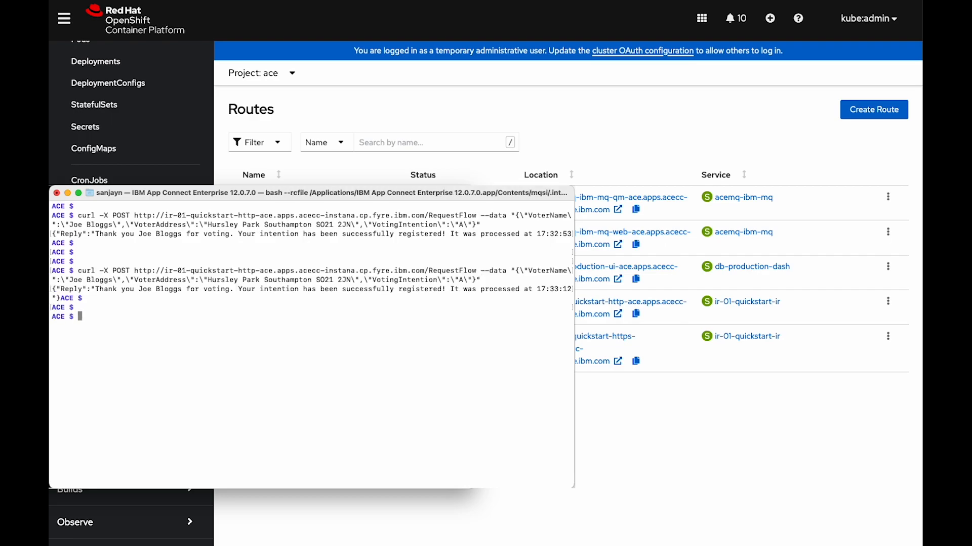
pyautogui.press('Up')
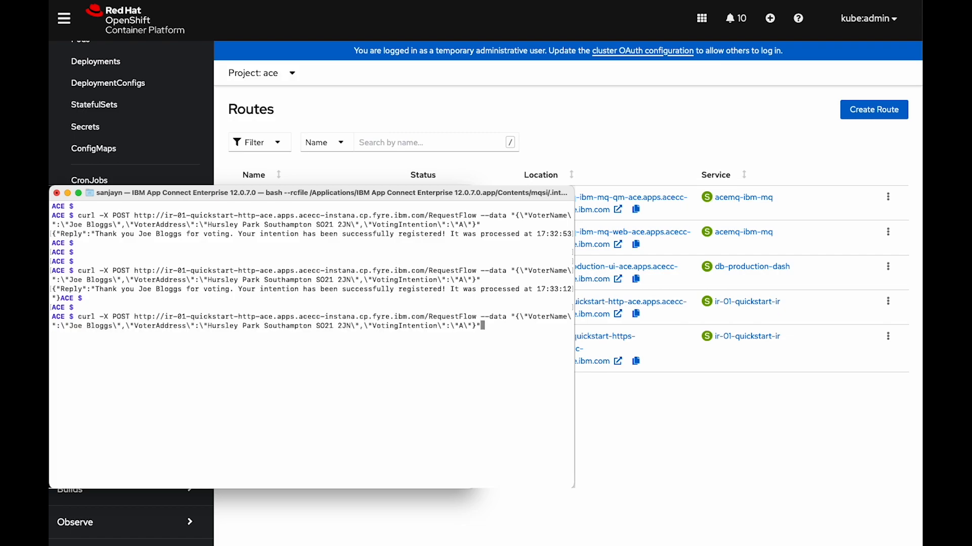
pyautogui.press('Return')
pyautogui.press('Return')
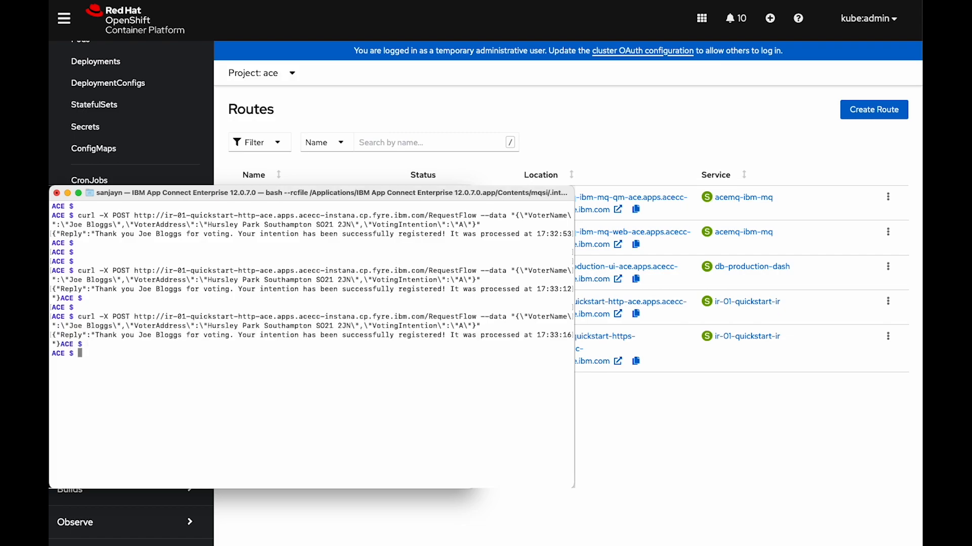
pyautogui.press('Up')
pyautogui.press('Return')
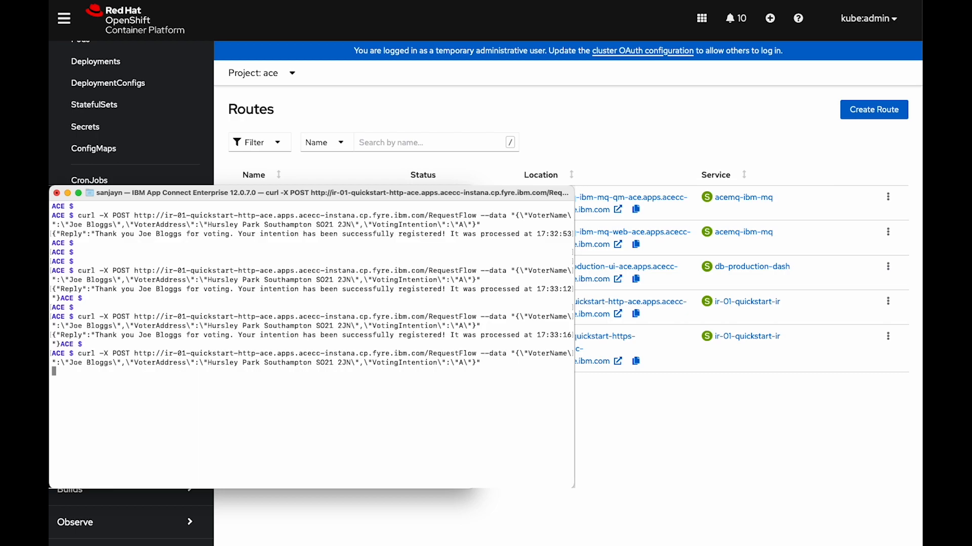
pyautogui.press('Return')
pyautogui.press('Return')
pyautogui.press('Up')
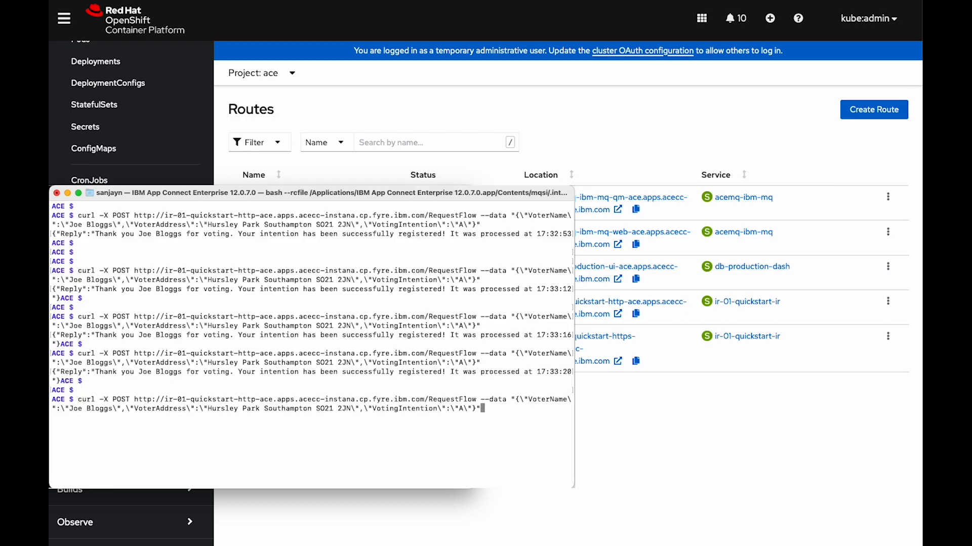
pyautogui.press('Return')
pyautogui.press('Return')
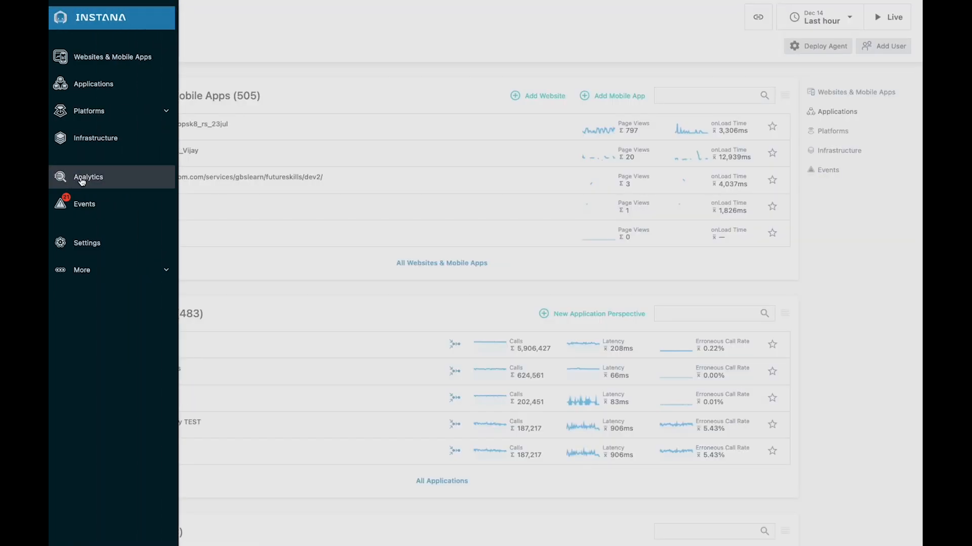
# In Instana, open the application calls analytics and filter for calls whose endpoint name contains POST /RequestFlow
pyautogui.click(62, 177)
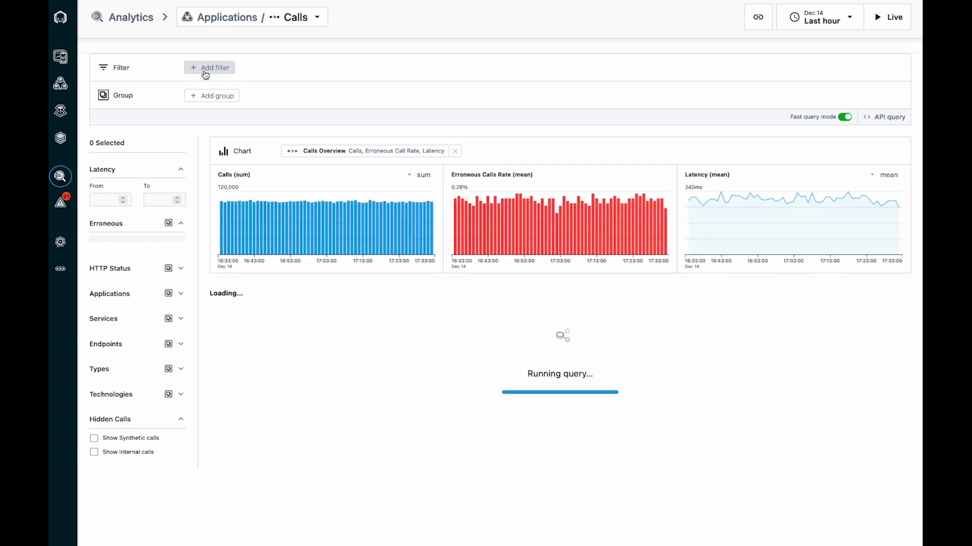
pyautogui.click(205, 72)
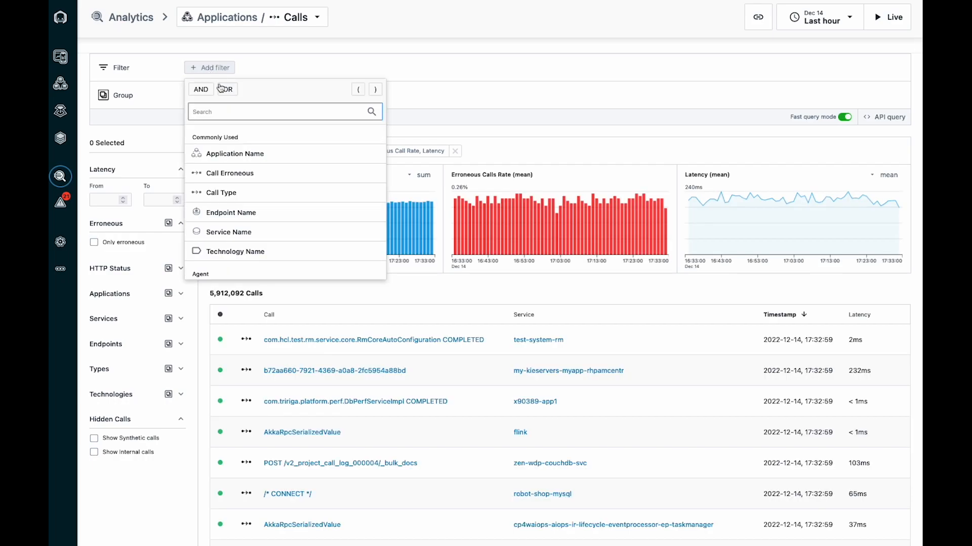
pyautogui.click(231, 212)
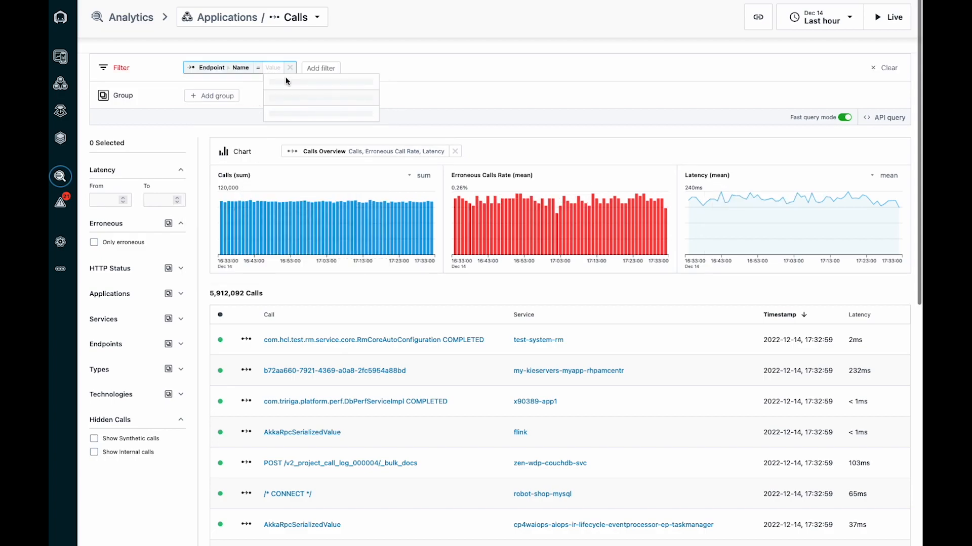
pyautogui.click(258, 68)
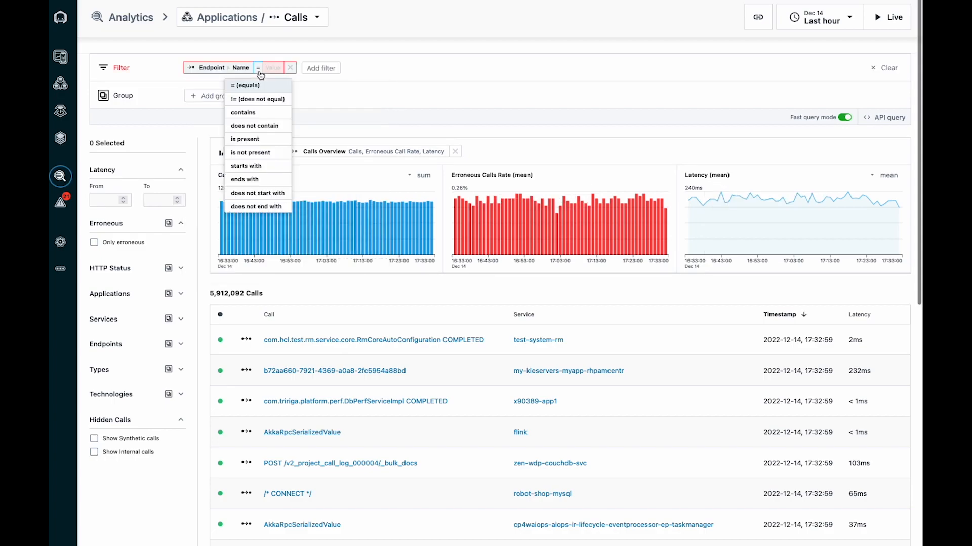
pyautogui.click(257, 112)
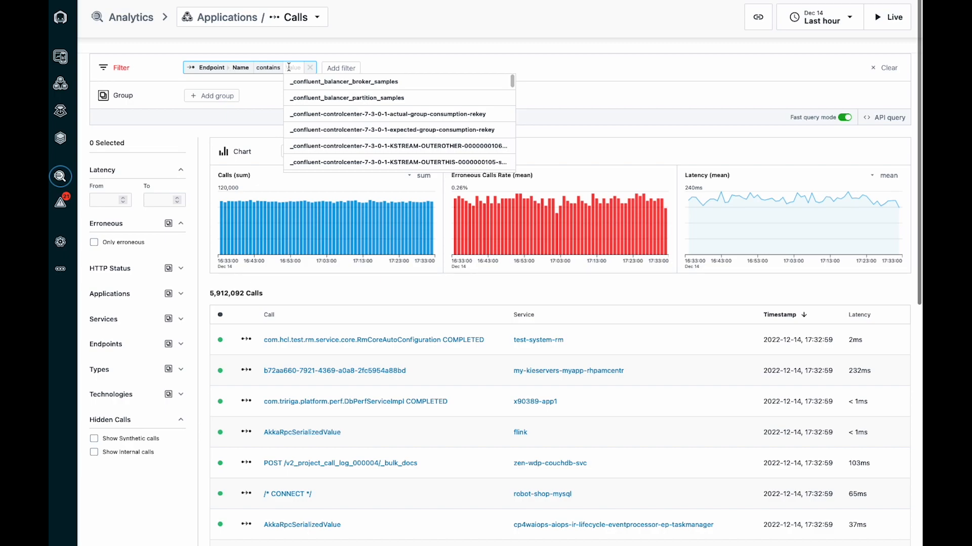
pyautogui.write('Reque')
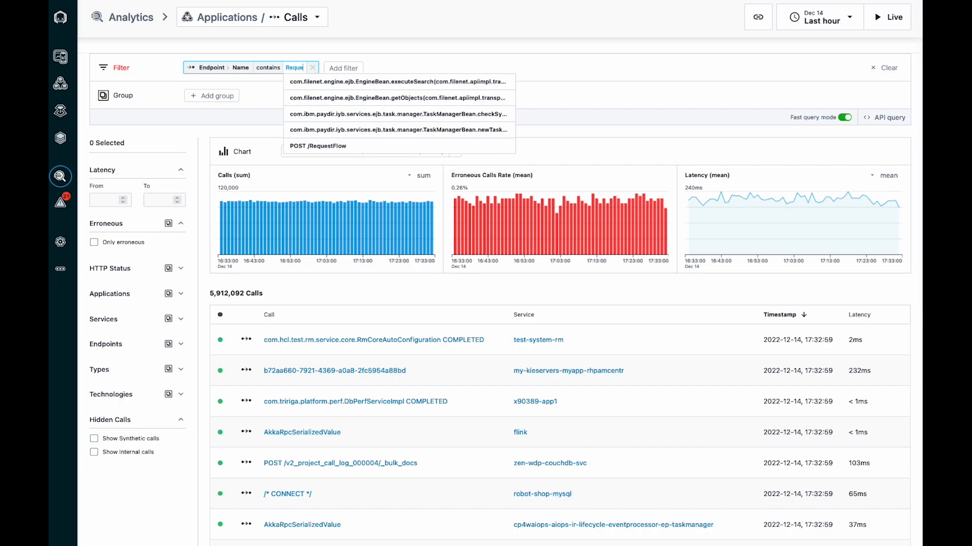
pyautogui.write('stFlow')
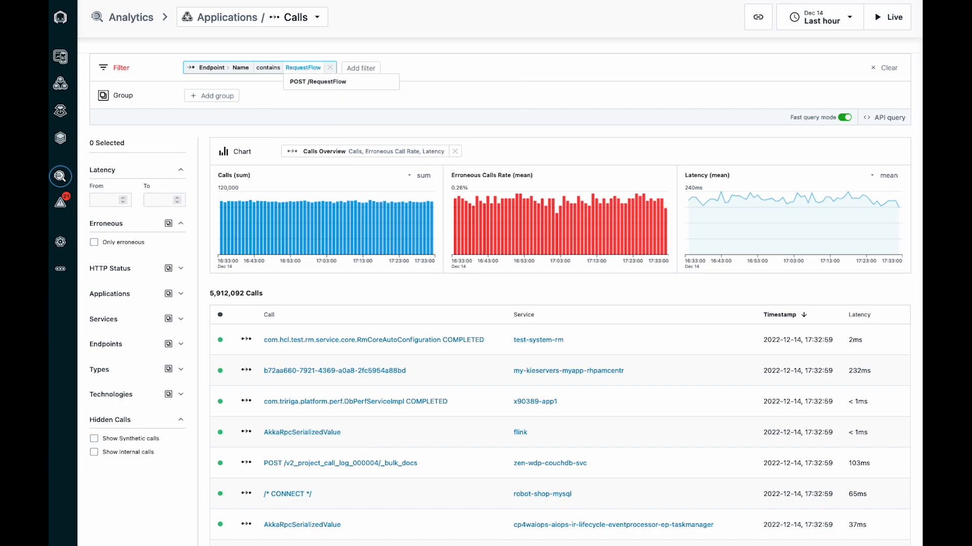
pyautogui.click(321, 84)
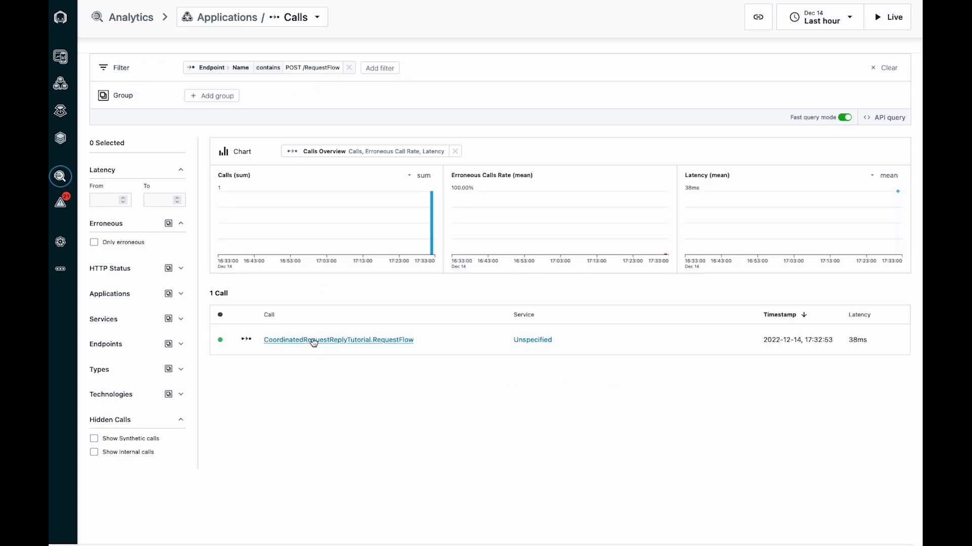
# Open the CoordinatedRequestReplyTutorial.RequestFlow call found by the filter and colorize its trace timeline by endpoint
pyautogui.click(312, 340)
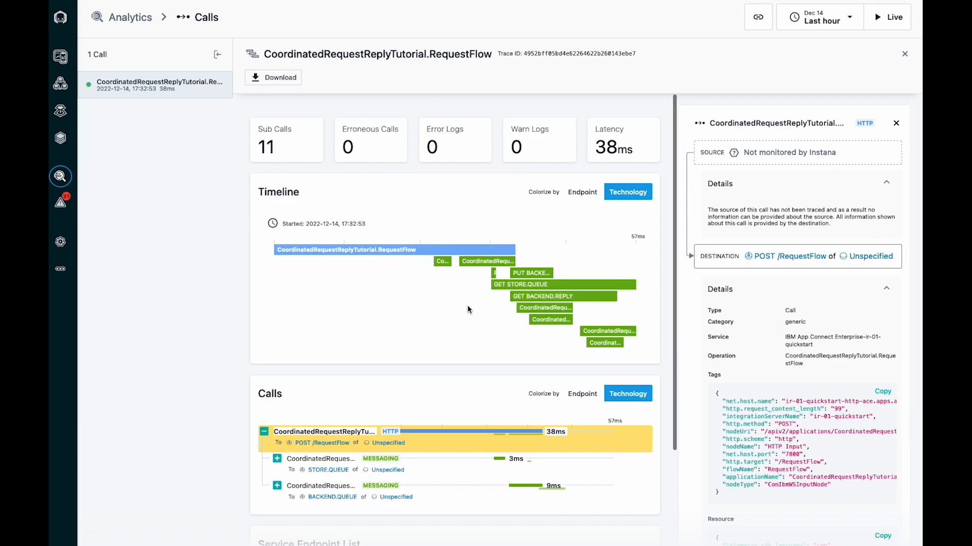
pyautogui.scroll(-2, 461, 305)
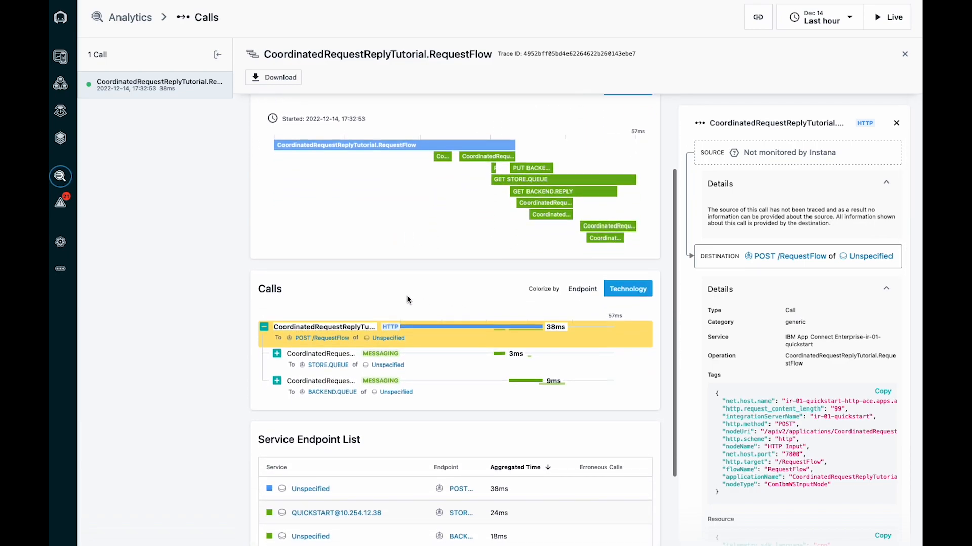
pyautogui.scroll(2, 371, 252)
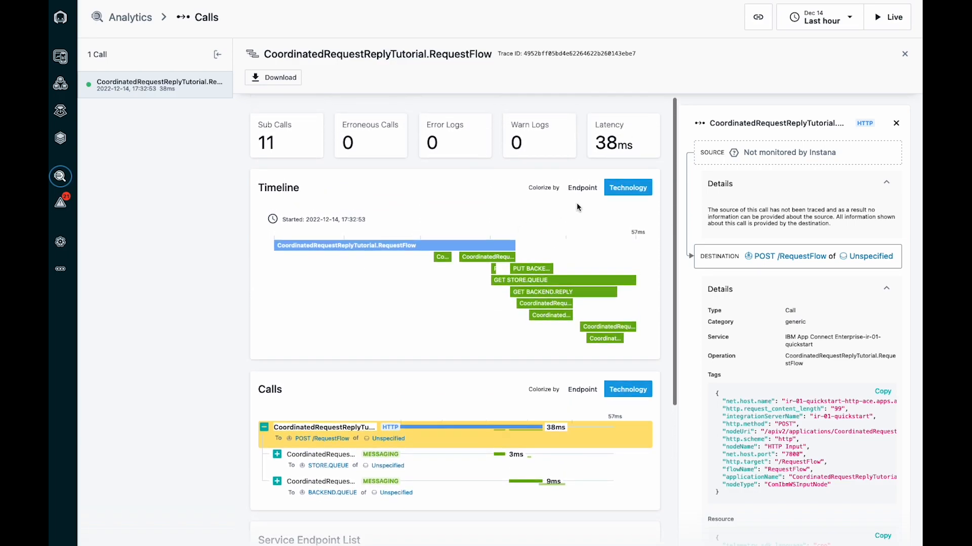
pyautogui.click(582, 191)
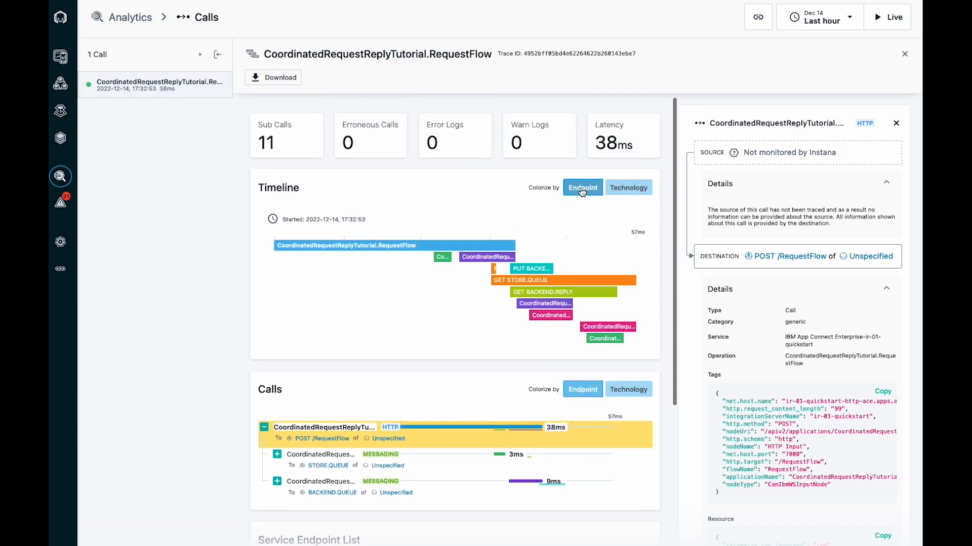
# Examine the tags of the HTTP call and of the first messaging call in the timeline, highlighting its STORE.QUEUE destination
pyautogui.moveTo(443, 261)
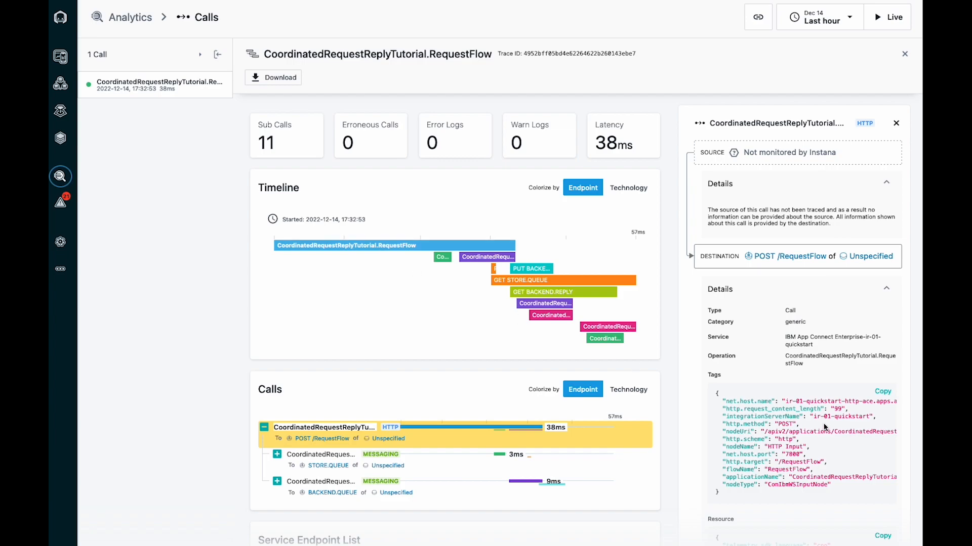
pyautogui.scroll(-3, 806, 408)
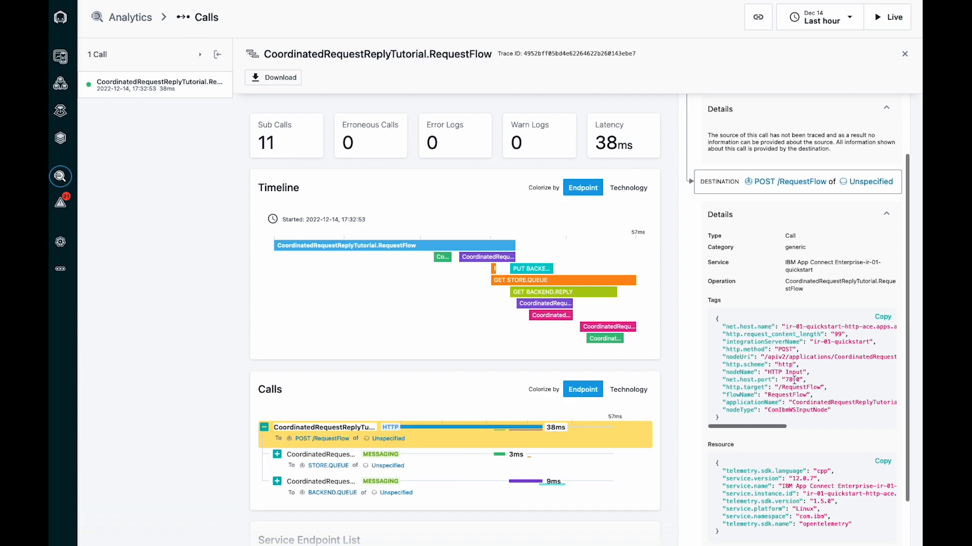
pyautogui.scroll(3, 794, 379)
pyautogui.scroll(-1, 794, 383)
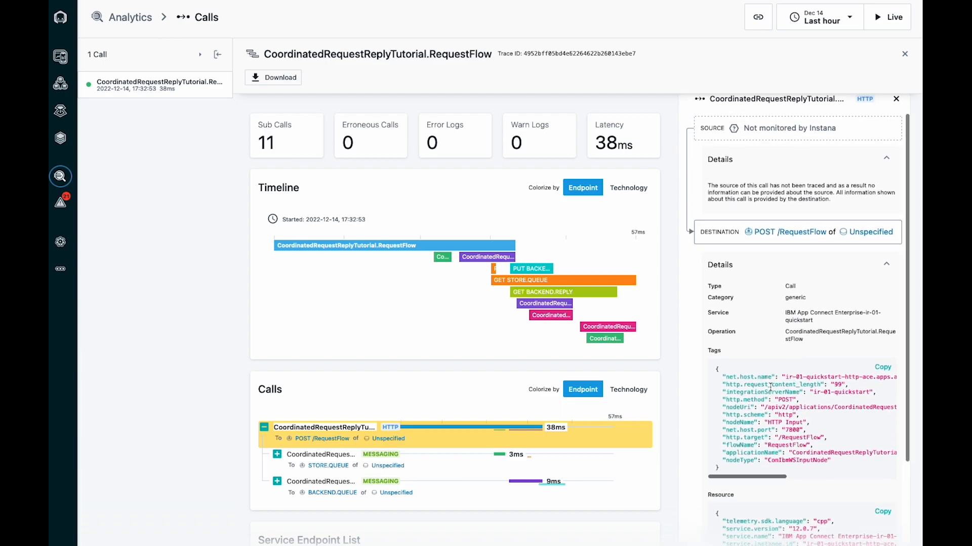
pyautogui.click(443, 259)
pyautogui.moveTo(814, 310); pyautogui.dragTo(855, 310)
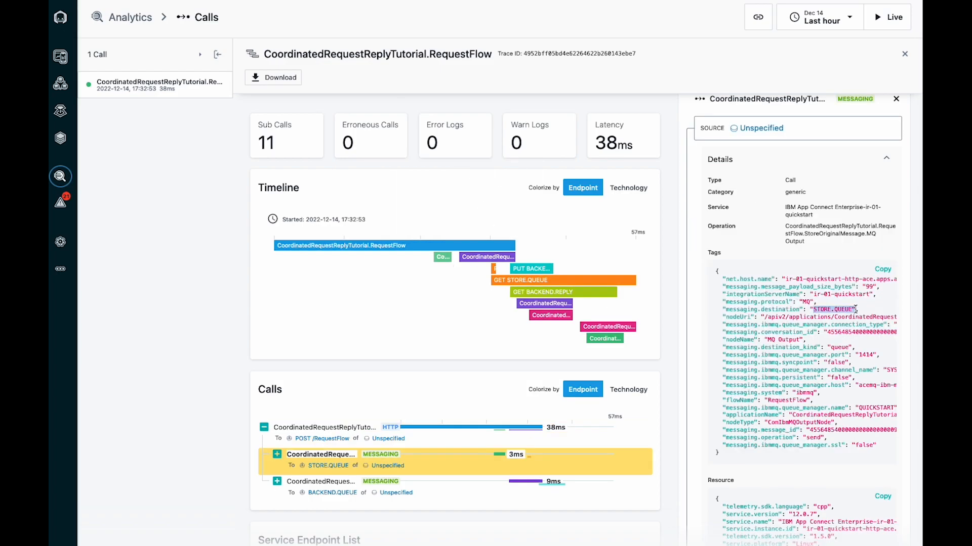
pyautogui.click(842, 309)
# Expand the whole call tree of the trace, including all nested calls under the STORE.QUEUE and BACKEND.QUEUE messaging branches
pyautogui.scroll(-3, 280, 287)
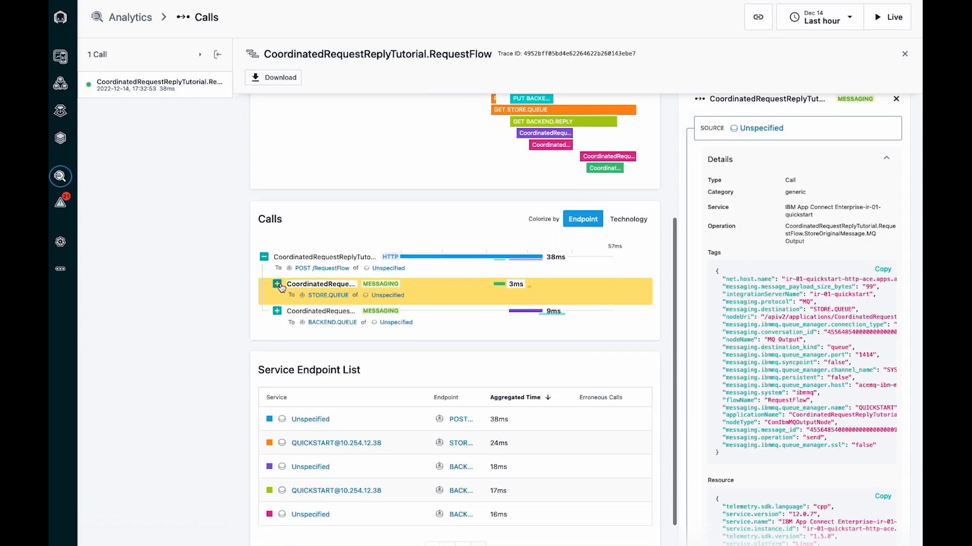
pyautogui.click(277, 285)
pyautogui.click(290, 311)
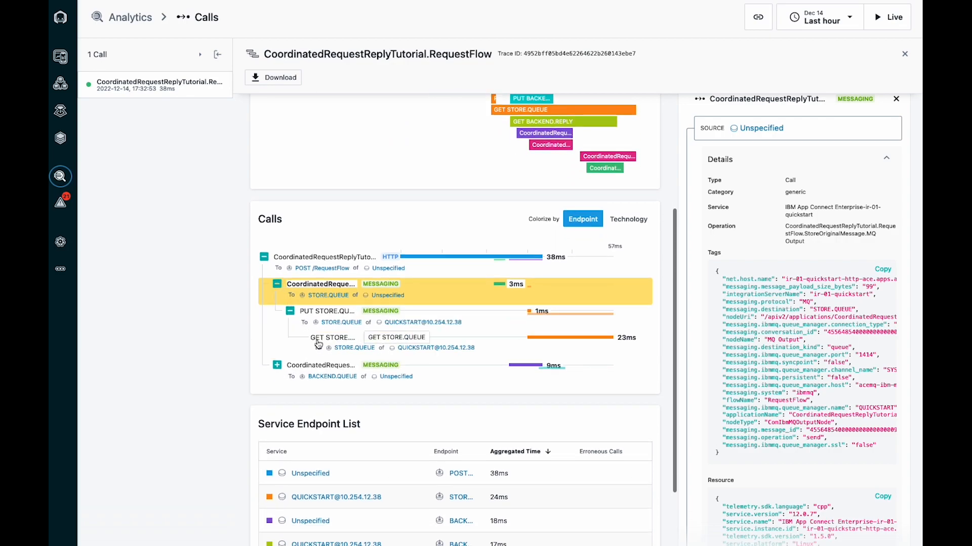
pyautogui.click(277, 364)
pyautogui.click(290, 392)
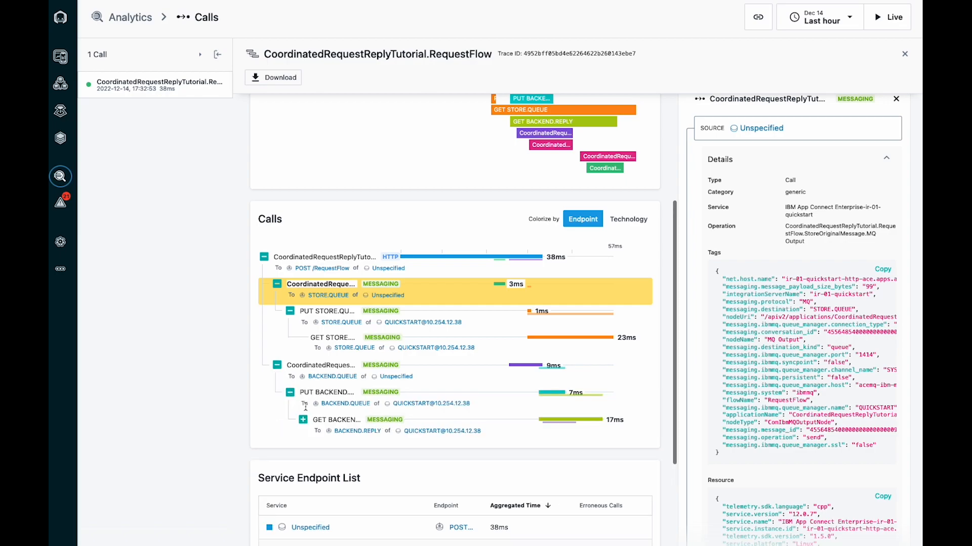
pyautogui.click(302, 419)
pyautogui.click(315, 447)
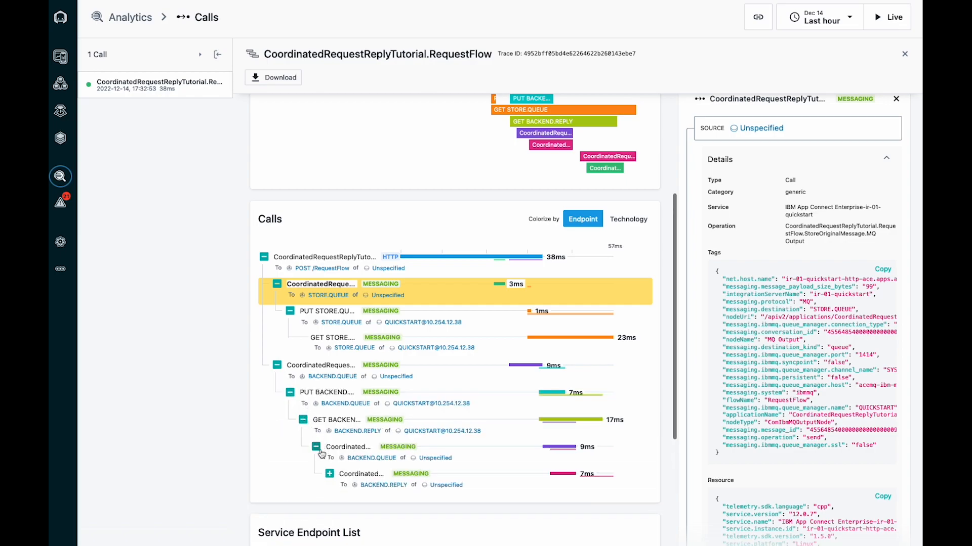
pyautogui.click(329, 475)
pyautogui.click(342, 501)
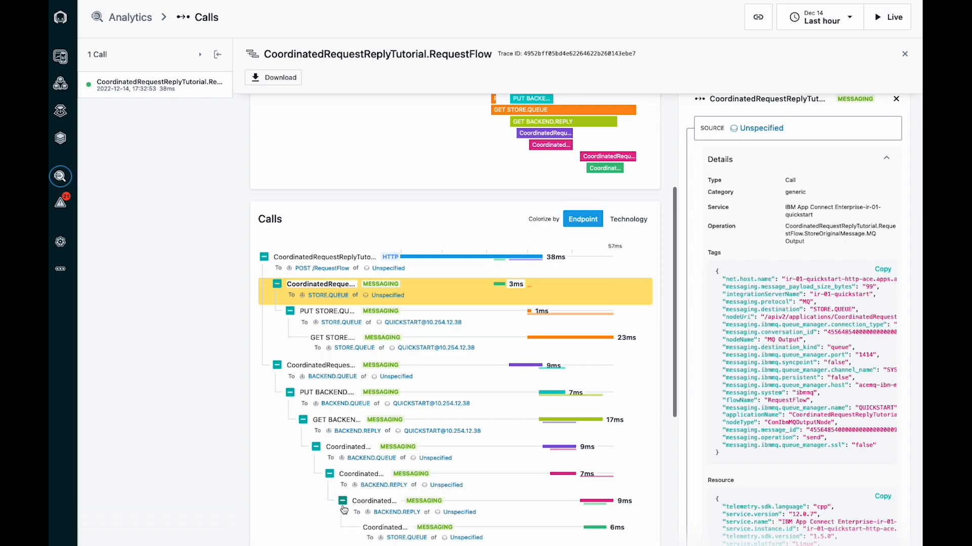
# Review the timeline and the selected STORE.QUEUE call's source details, tags, resource data and destination
pyautogui.scroll(1, 327, 433)
pyautogui.scroll(-2, 327, 433)
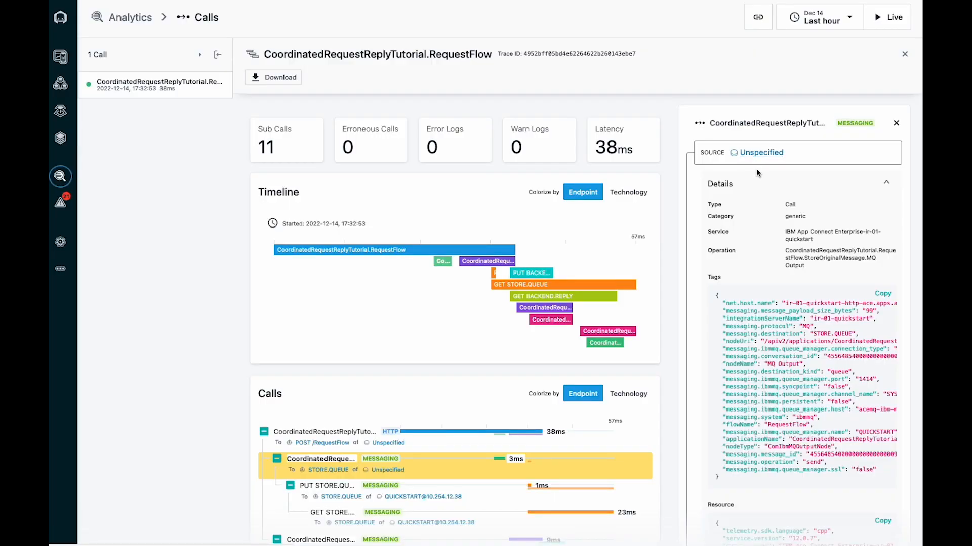
pyautogui.scroll(-3, 756, 168)
pyautogui.scroll(1, 757, 172)
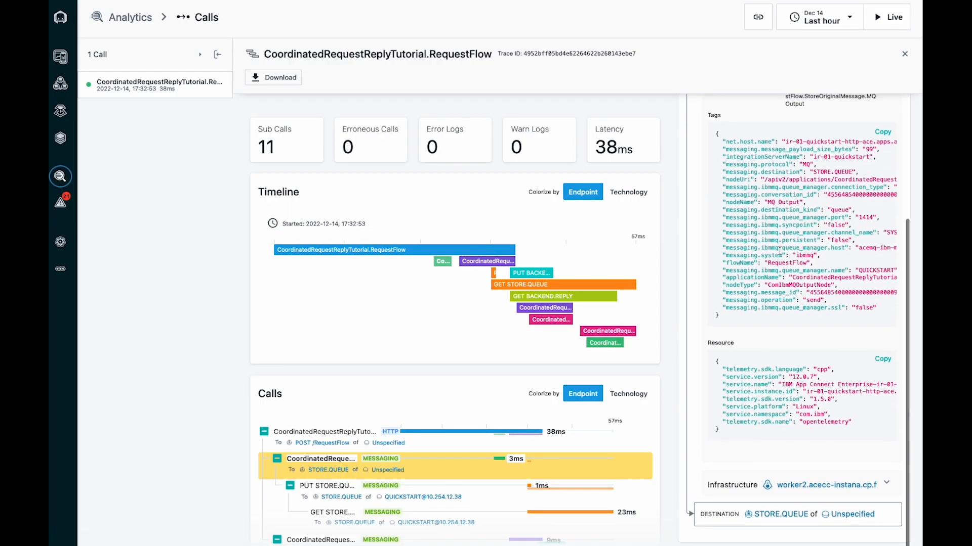
pyautogui.scroll(1, 766, 521)
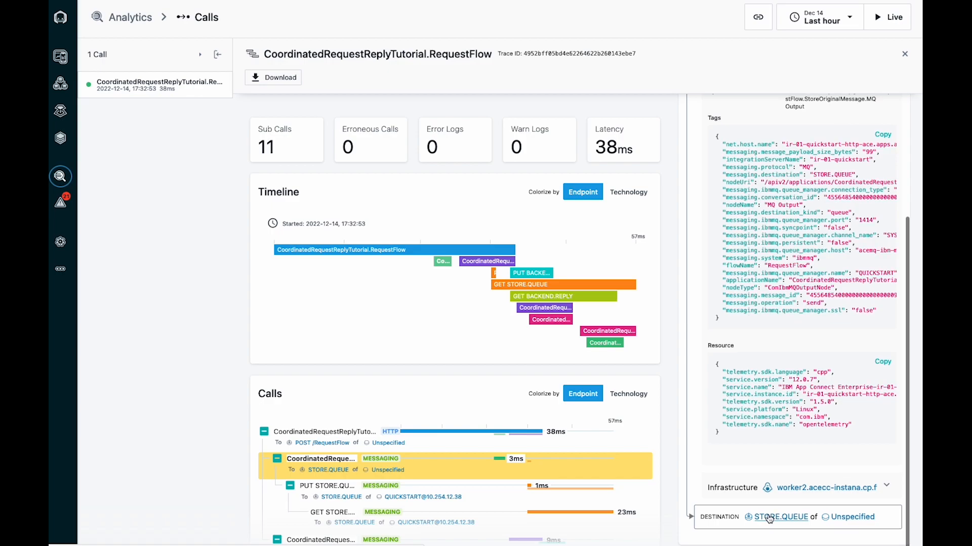
# Analyze the calls of the destination STORE.QUEUE endpoint and open the most recent RequestFlow.StoreOriginalMessage.MQ Output call
pyautogui.click(769, 517)
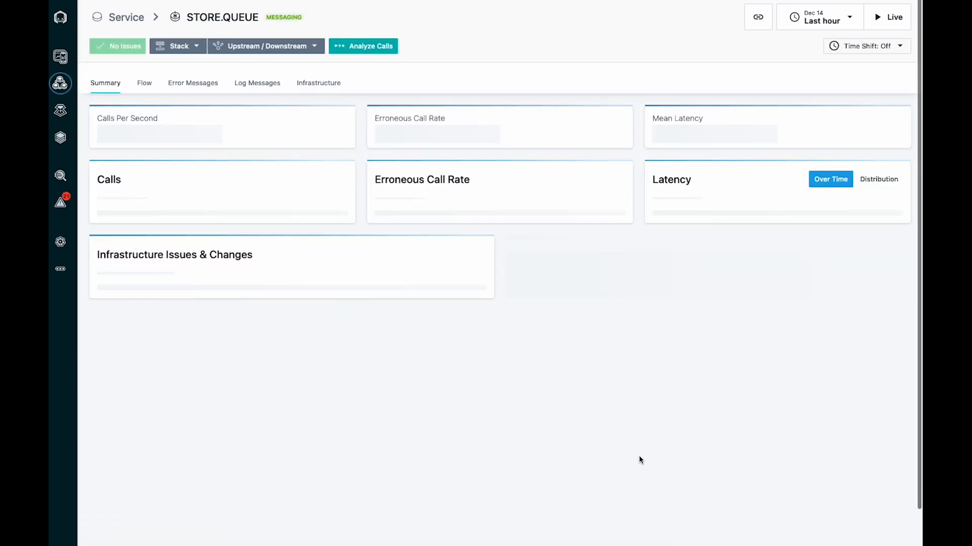
pyautogui.click(367, 46)
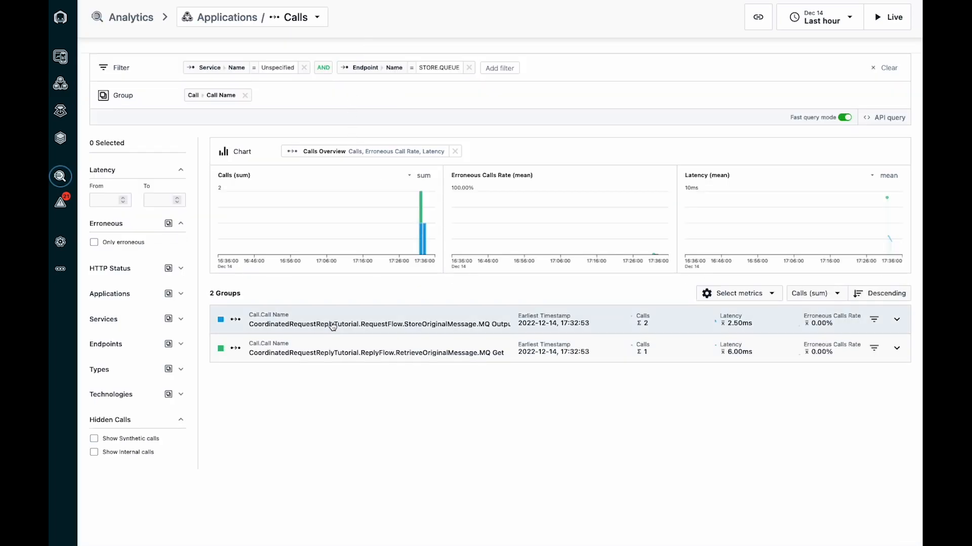
pyautogui.moveTo(241, 254)
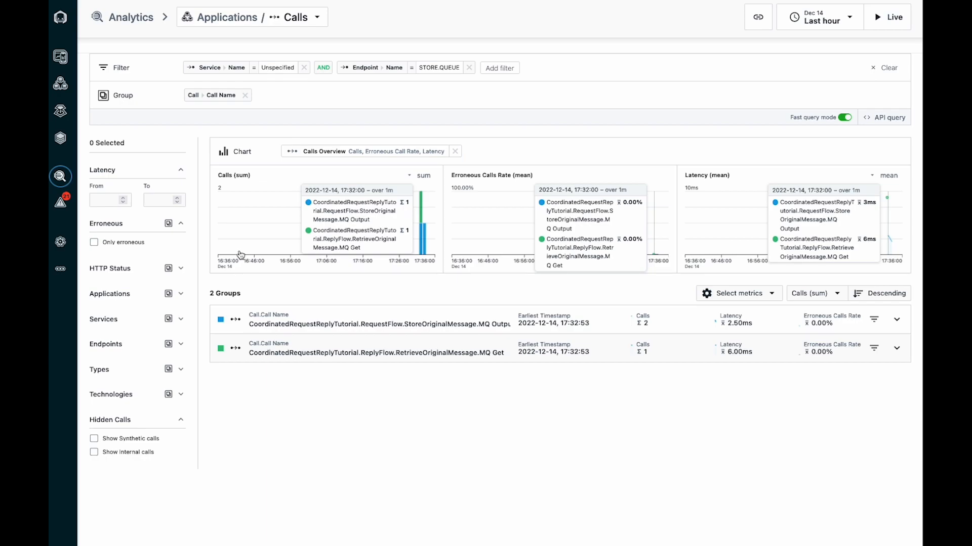
pyautogui.click(283, 324)
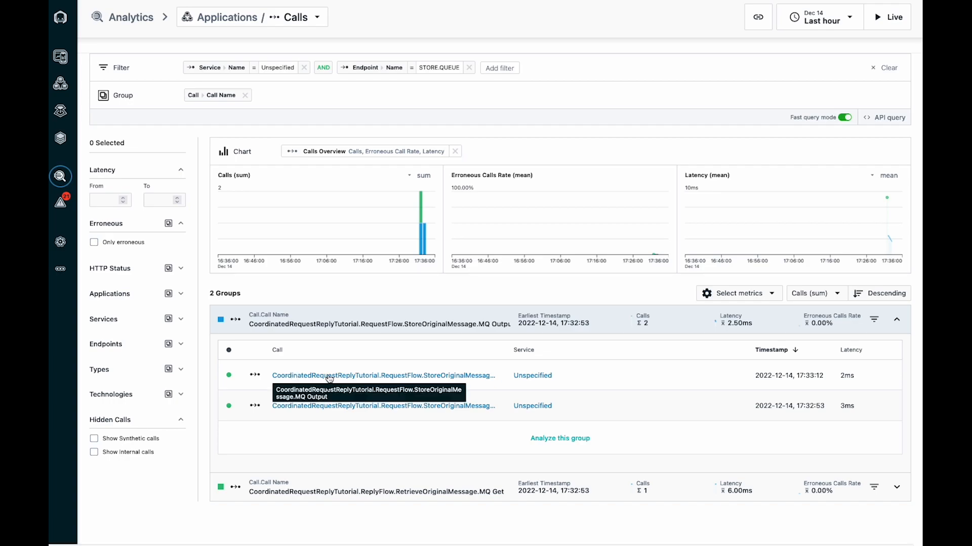
pyautogui.click(291, 376)
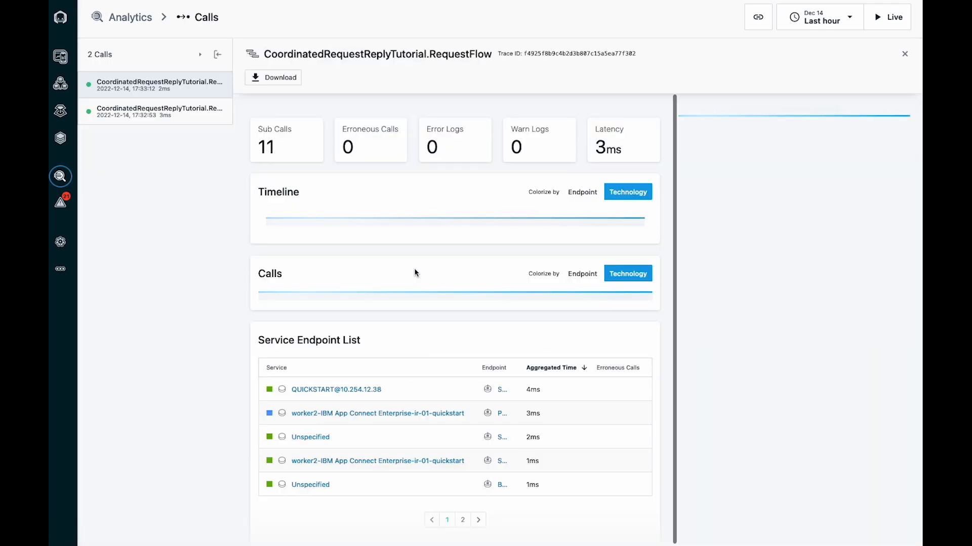
# From the call's source, open the worker2-IBM App Connect Enterprise-ir-01-quickstart service and inspect its summary metrics and endpoints
pyautogui.scroll(-1, 377, 322)
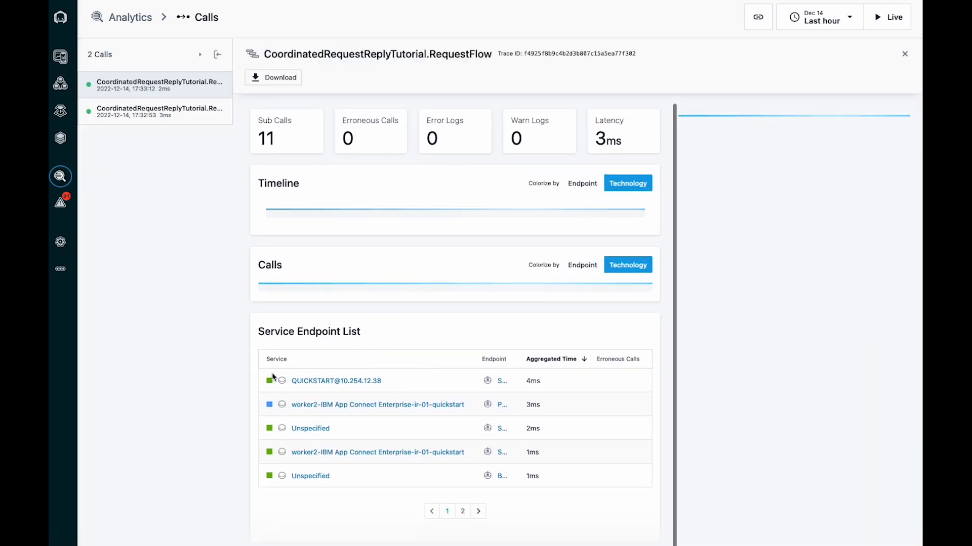
pyautogui.click(339, 405)
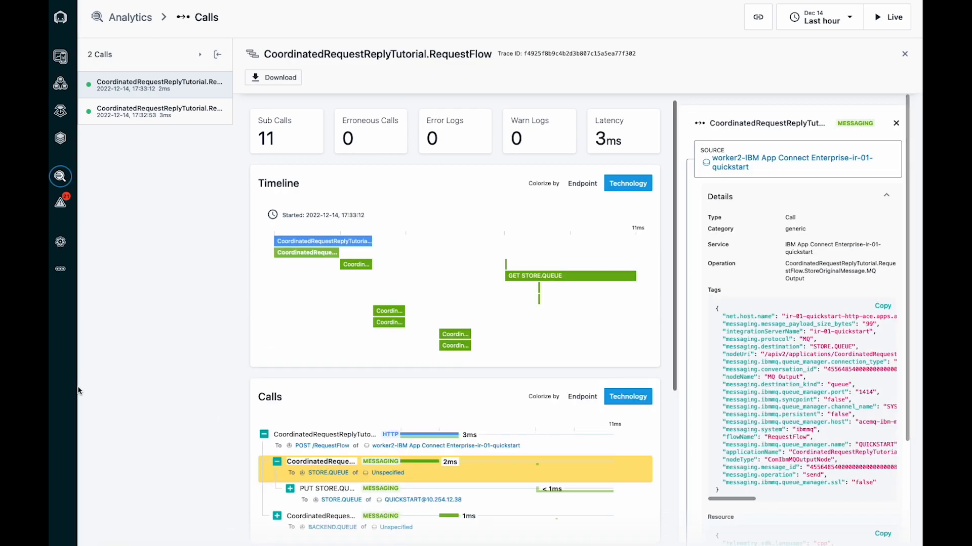
pyautogui.click(739, 161)
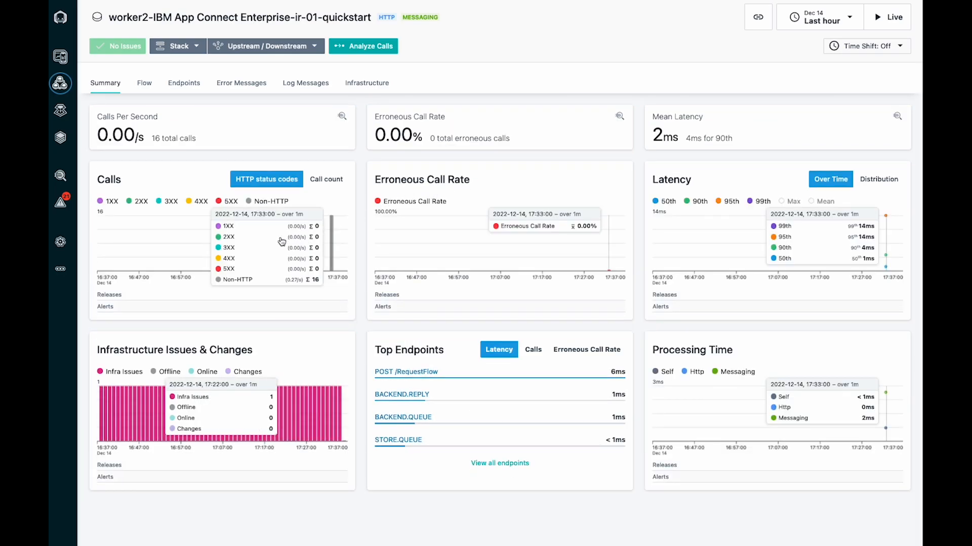
pyautogui.click(185, 84)
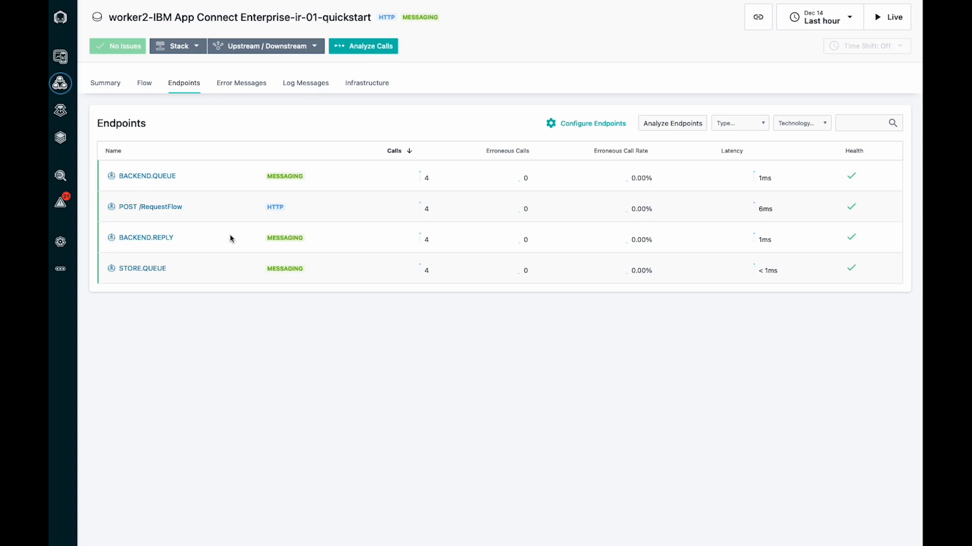
pyautogui.click(113, 89)
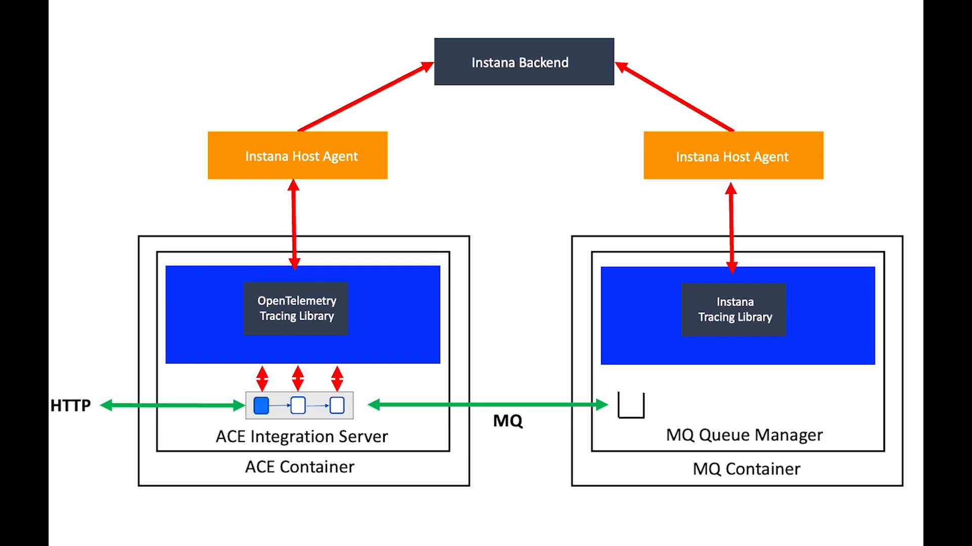
pyautogui.press('Right')
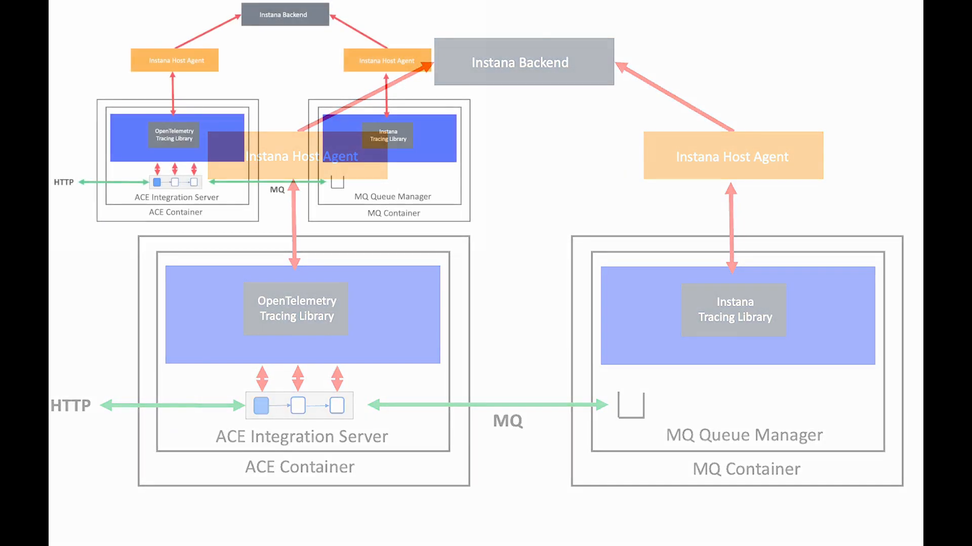